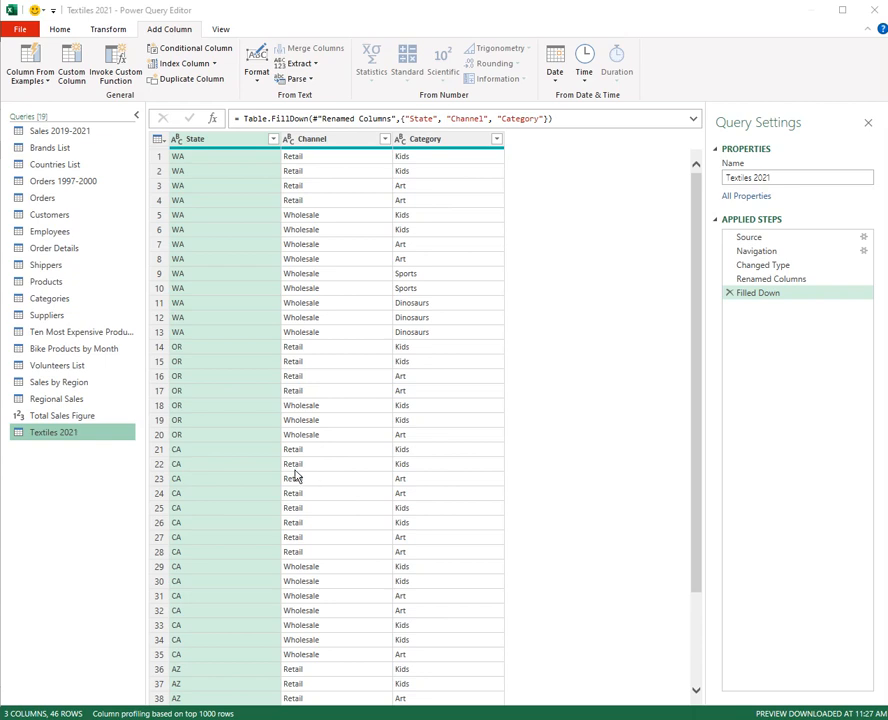
Try index columns starting from 0 and from 1 in the Textiles 2021 query, removing each one again.
{"action": "left_click", "coordinate": [185, 64]}
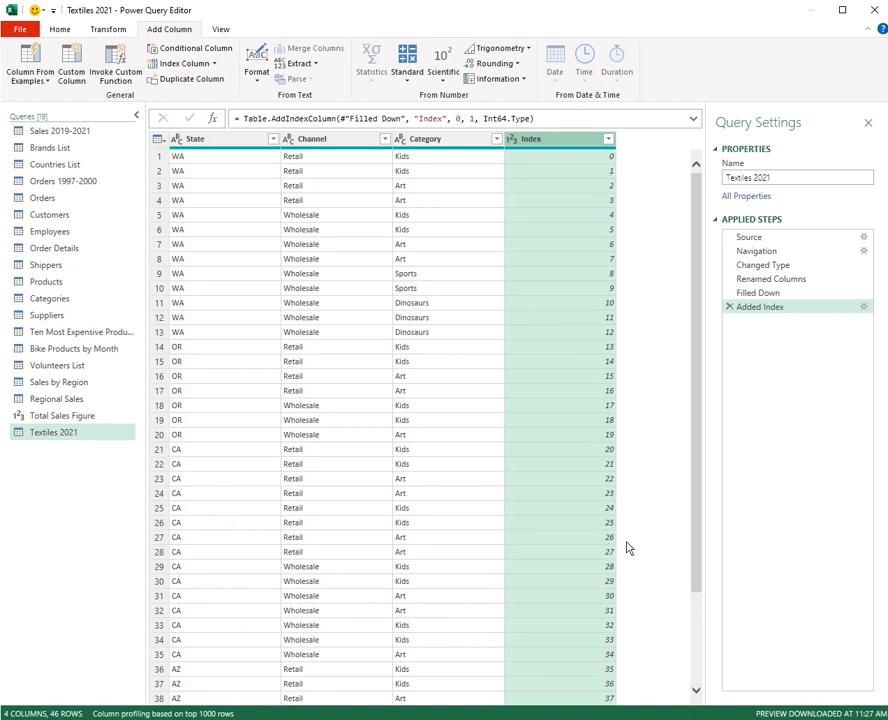
{"action": "left_click", "coordinate": [729, 307]}
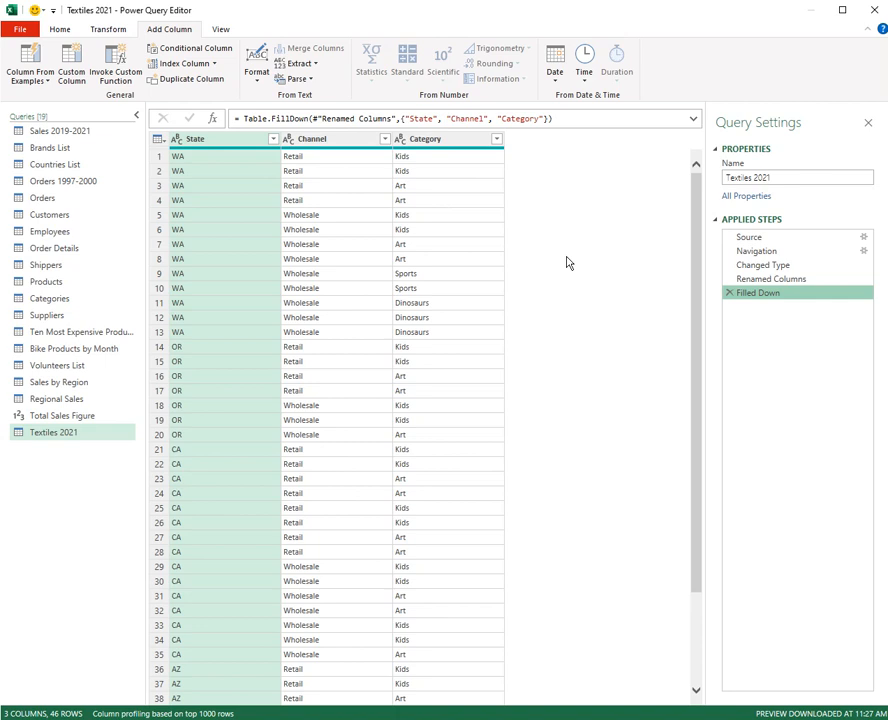
{"action": "left_click", "coordinate": [213, 66]}
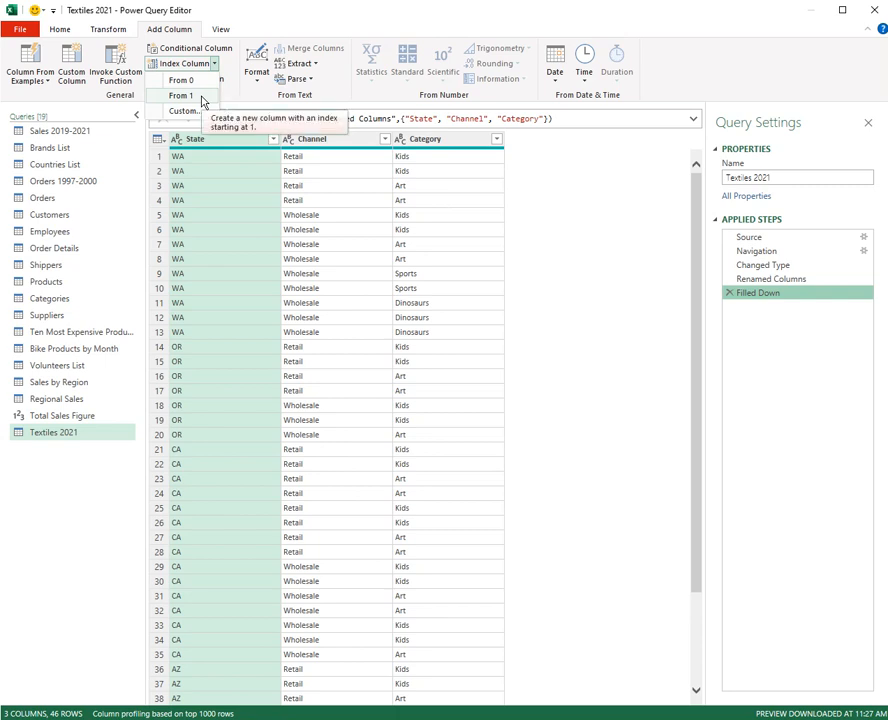
{"action": "left_click", "coordinate": [185, 95]}
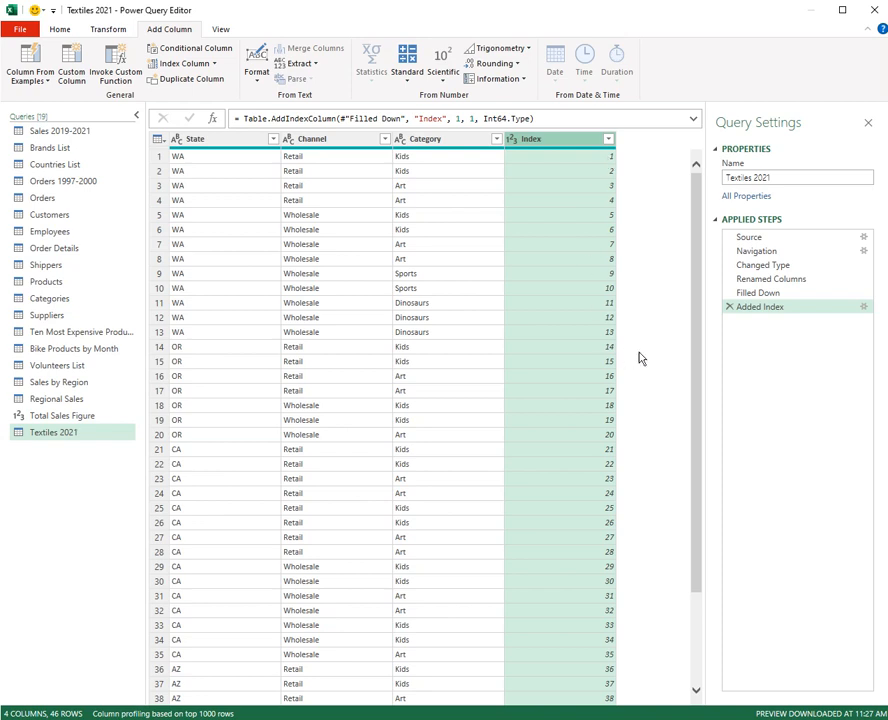
{"action": "left_click", "coordinate": [729, 309]}
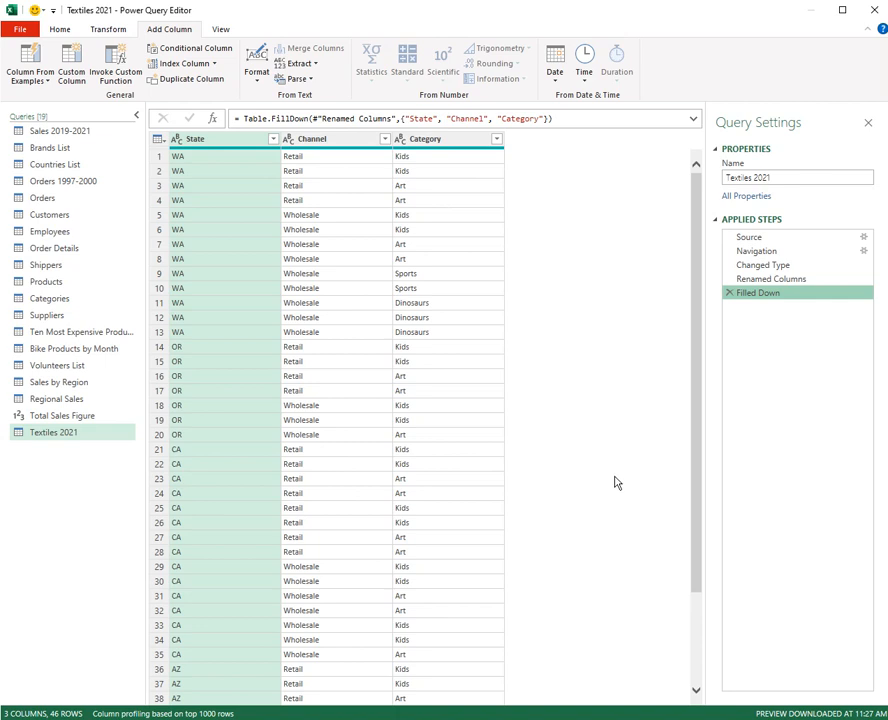
Try a custom index column starting at 1000 with an increment of 5, and remove it again.
{"action": "left_click", "coordinate": [214, 64]}
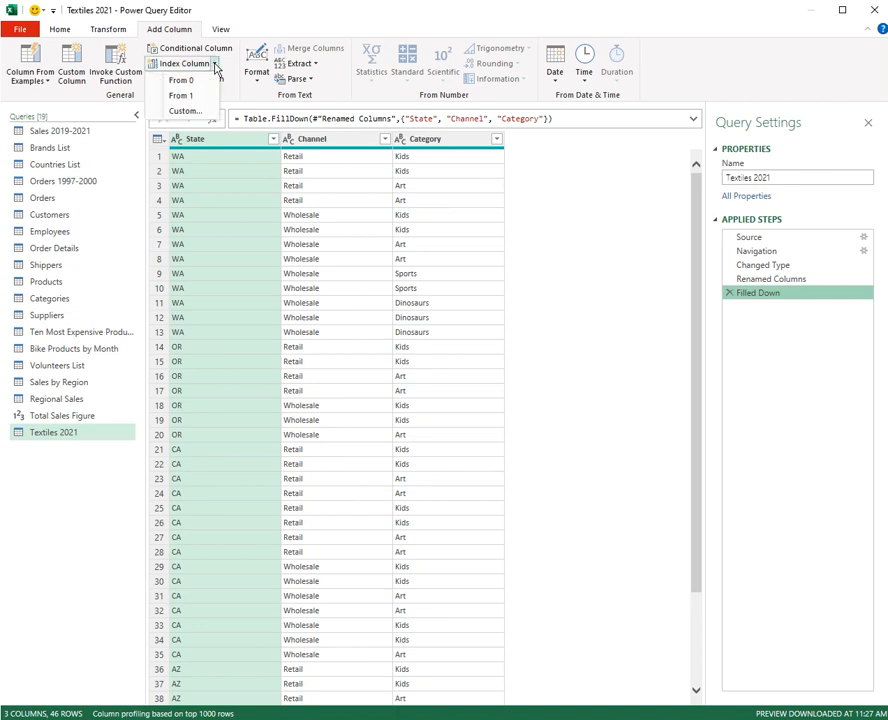
{"action": "left_click", "coordinate": [201, 117]}
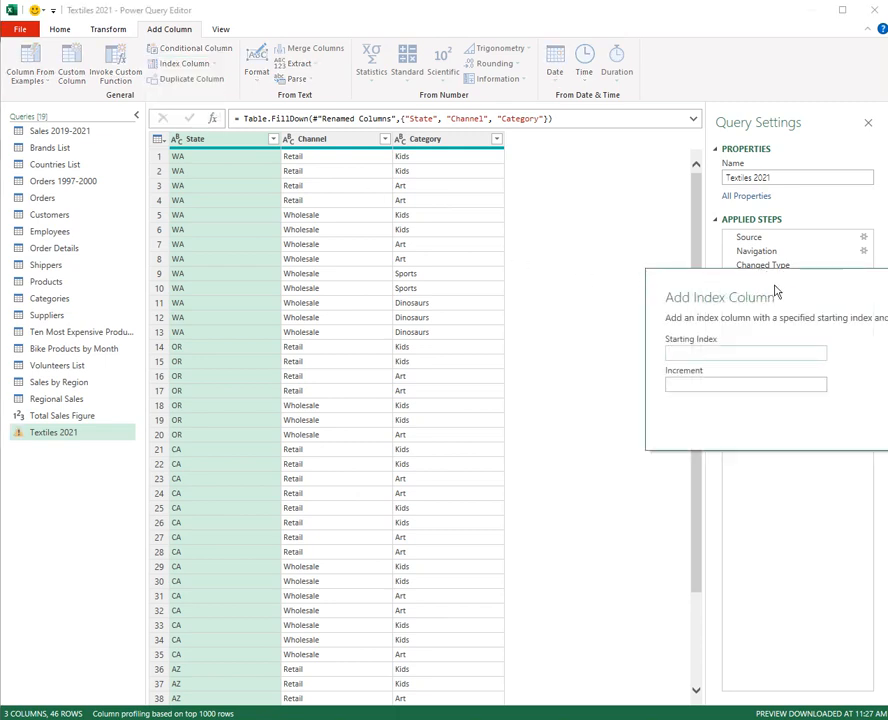
{"action": "left_click_drag", "start_coordinate": [773, 284], "coordinate": [353, 260]}
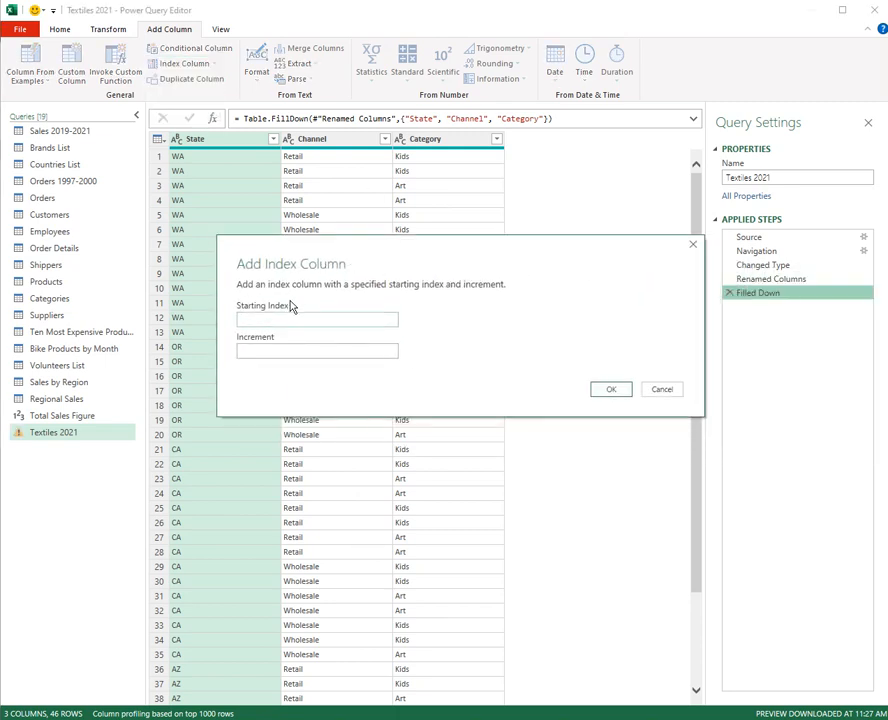
{"action": "type", "text": "1000"}
{"action": "left_click", "coordinate": [268, 352]}
{"action": "left_click", "coordinate": [614, 391]}
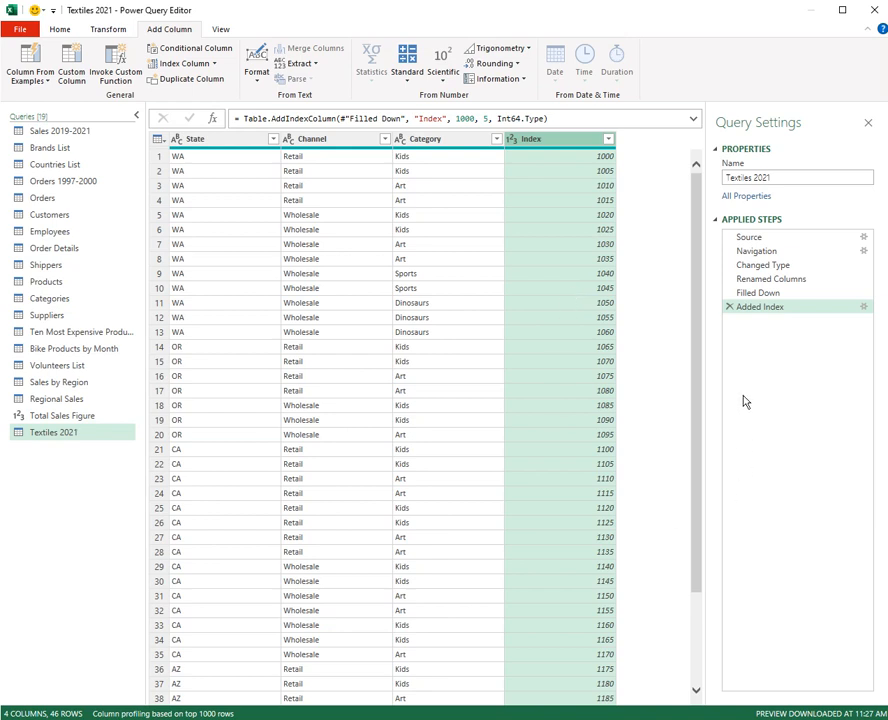
{"action": "left_click", "coordinate": [729, 307]}
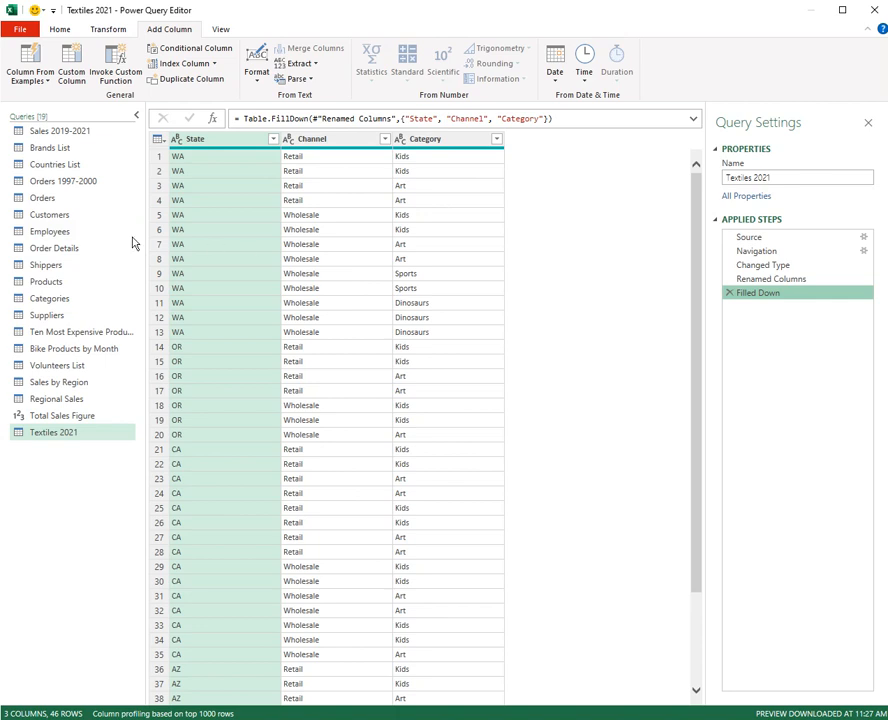
Start a custom column in the Employees query and name it Company Name.
{"action": "left_click", "coordinate": [66, 235]}
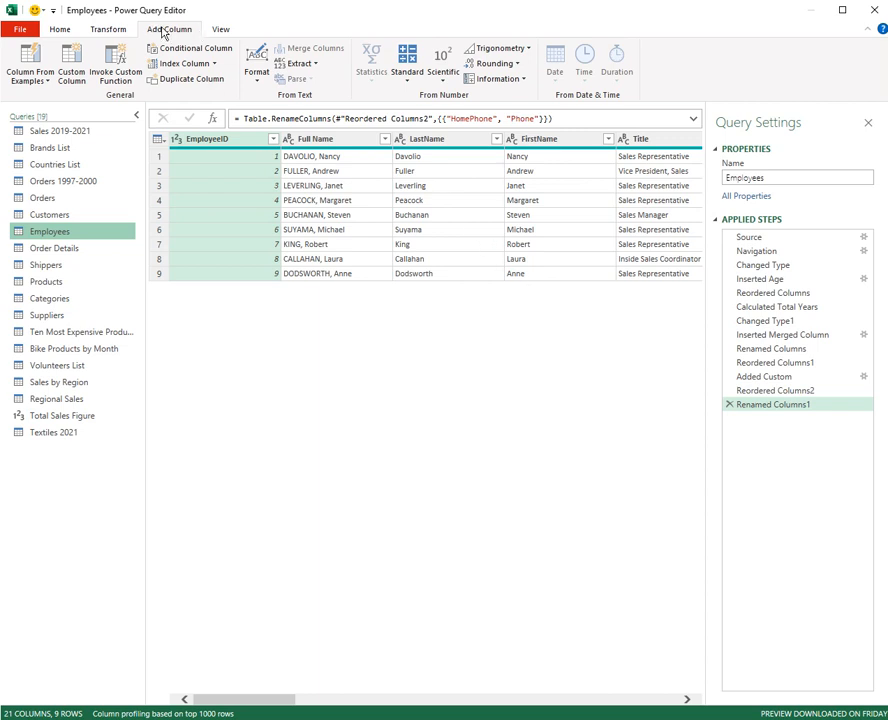
{"action": "left_click", "coordinate": [72, 70]}
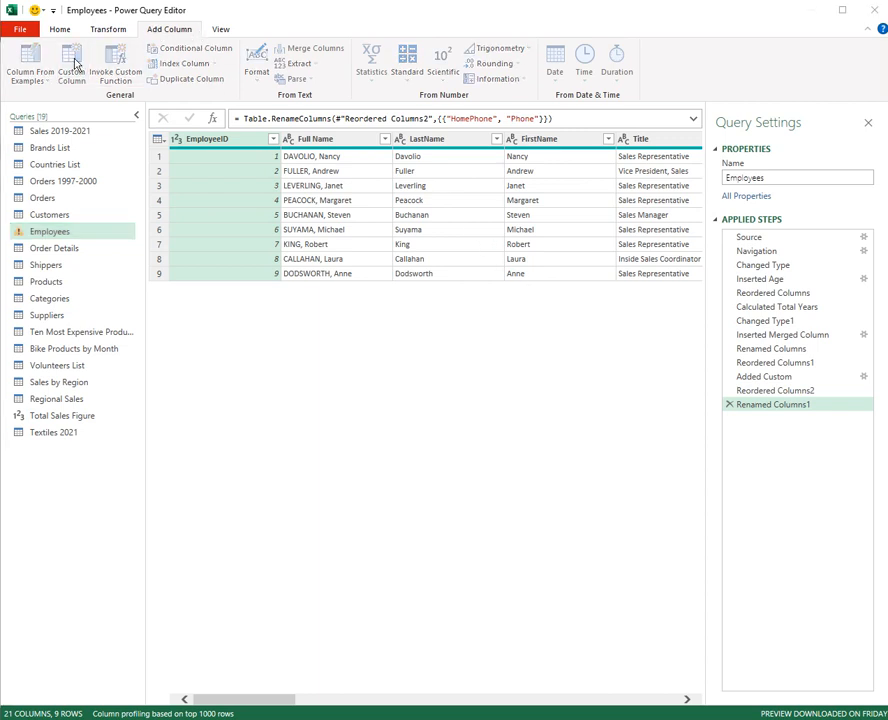
{"action": "left_click_drag", "start_coordinate": [820, 222], "coordinate": [320, 297]}
{"action": "left_click", "coordinate": [231, 364]}
{"action": "key", "text": "ctrl+a"}
{"action": "type", "text": "cOM"}
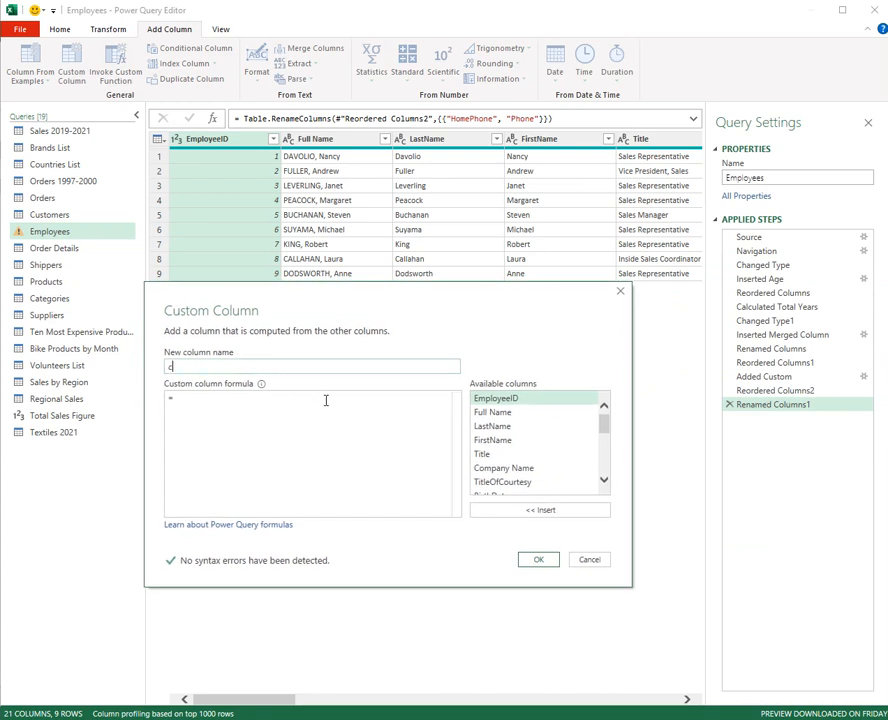
{"action": "type", "text": "PANY"}
{"action": "key", "text": "BackSpace"}
{"action": "key", "text": "BackSpace"}
{"action": "key", "text": "BackSpace"}
{"action": "key", "text": "BackSpace"}
{"action": "key", "text": "BackSpace"}
{"action": "key", "text": "BackSpace"}
{"action": "key", "text": "BackSpace"}
{"action": "type", "text": "Co"}
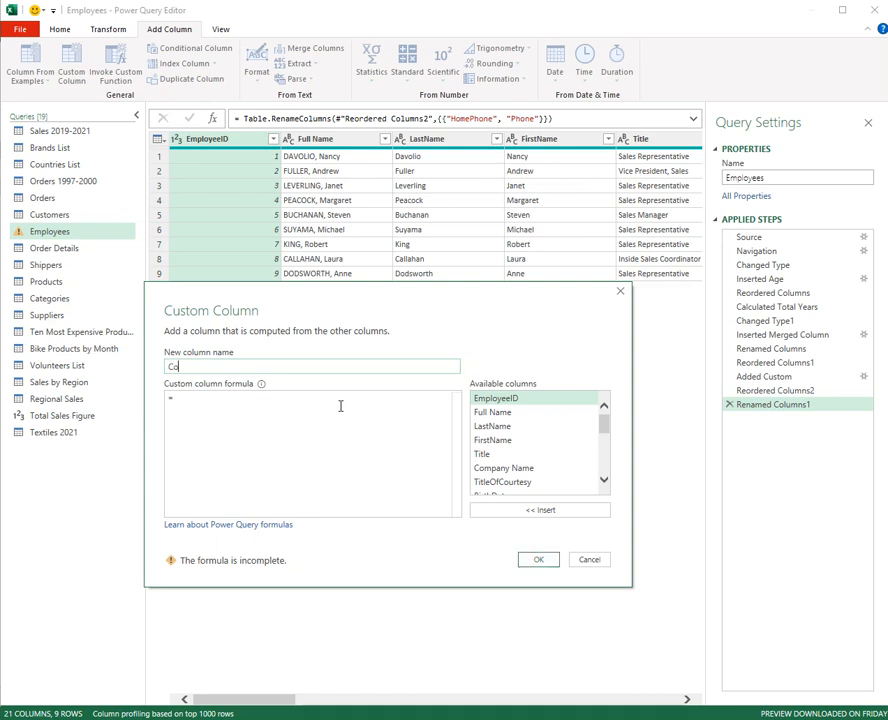
{"action": "type", "text": "mpany Name"}
Set the custom column formula to the constant text "Northwind" and create the column.
{"action": "left_click", "coordinate": [218, 403]}
{"action": "type", "text": "\"North"}
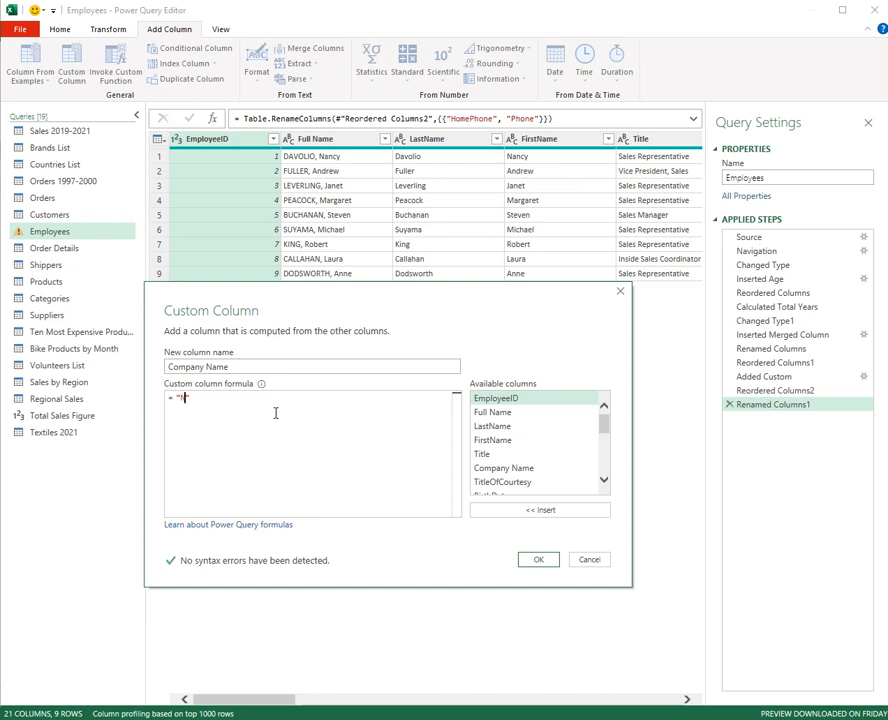
{"action": "type", "text": "wind"}
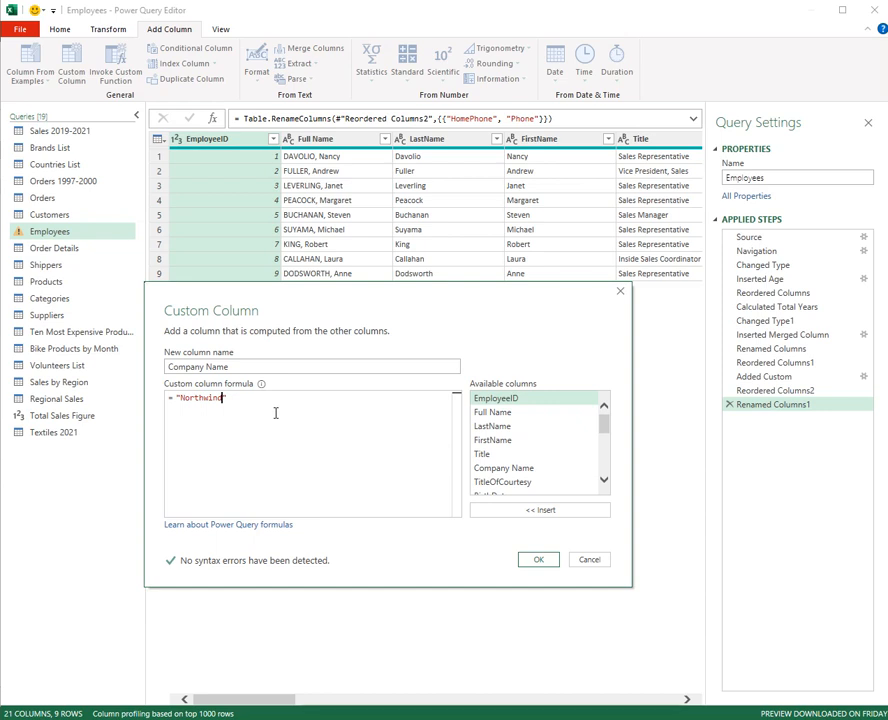
{"action": "left_click", "coordinate": [556, 562]}
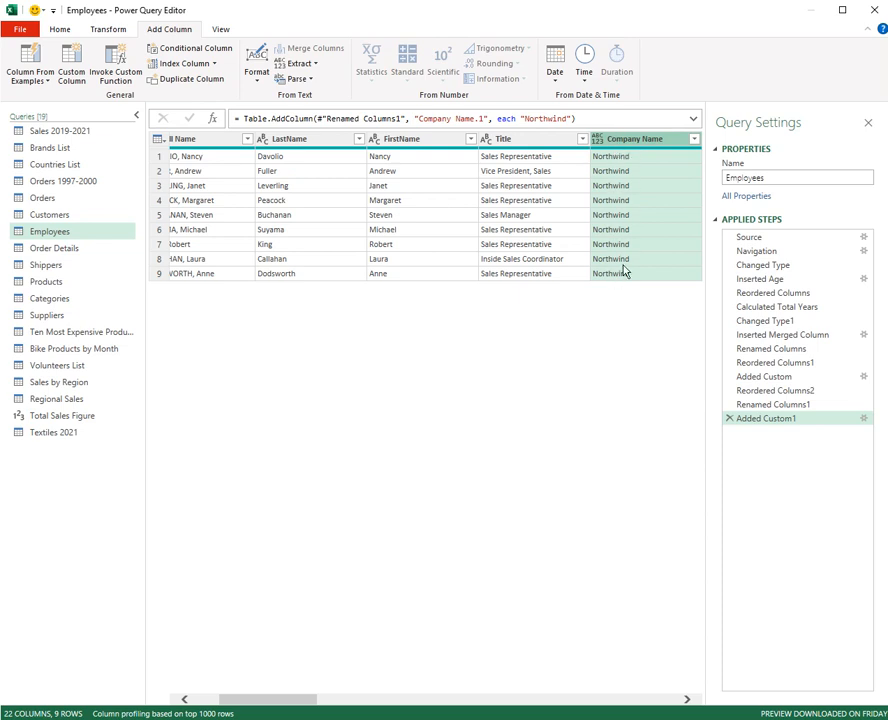
Move the new Company Name column to the beginning of the table and reposition it directly after Title.
{"action": "left_click", "coordinate": [104, 29]}
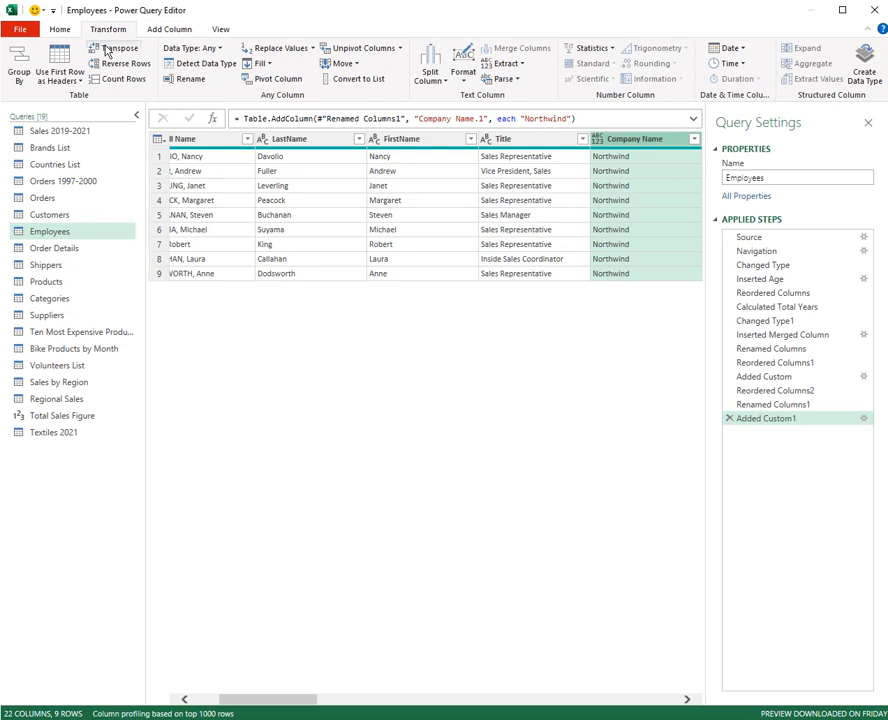
{"action": "left_click", "coordinate": [352, 66]}
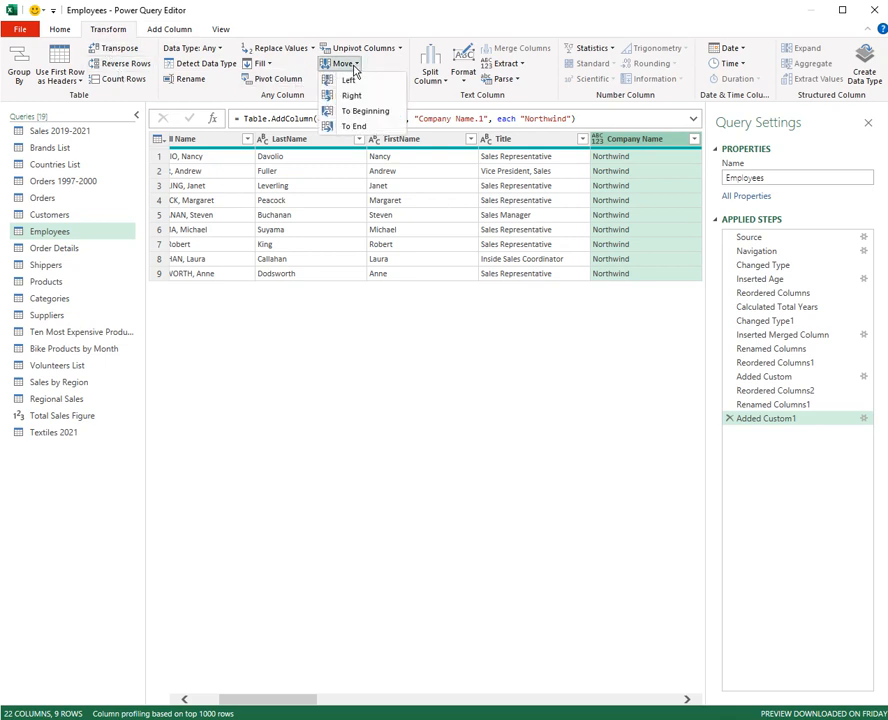
{"action": "left_click", "coordinate": [365, 112]}
{"action": "left_click_drag", "start_coordinate": [234, 139], "coordinate": [676, 157]}
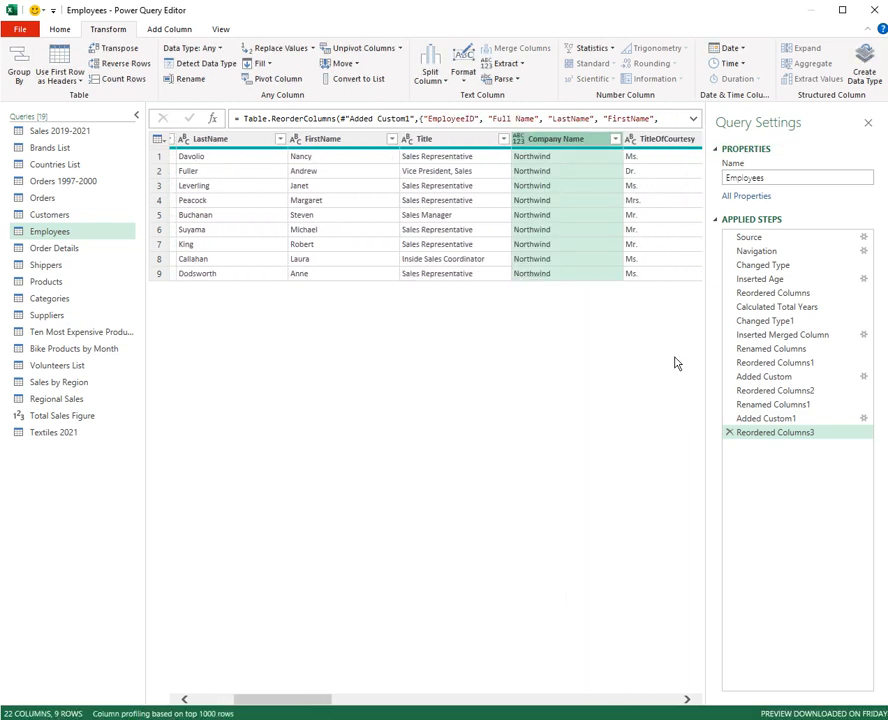
Examine the Employees columns beyond Company Name, through the address fields up to Phone.
{"action": "left_click", "coordinate": [690, 700]}
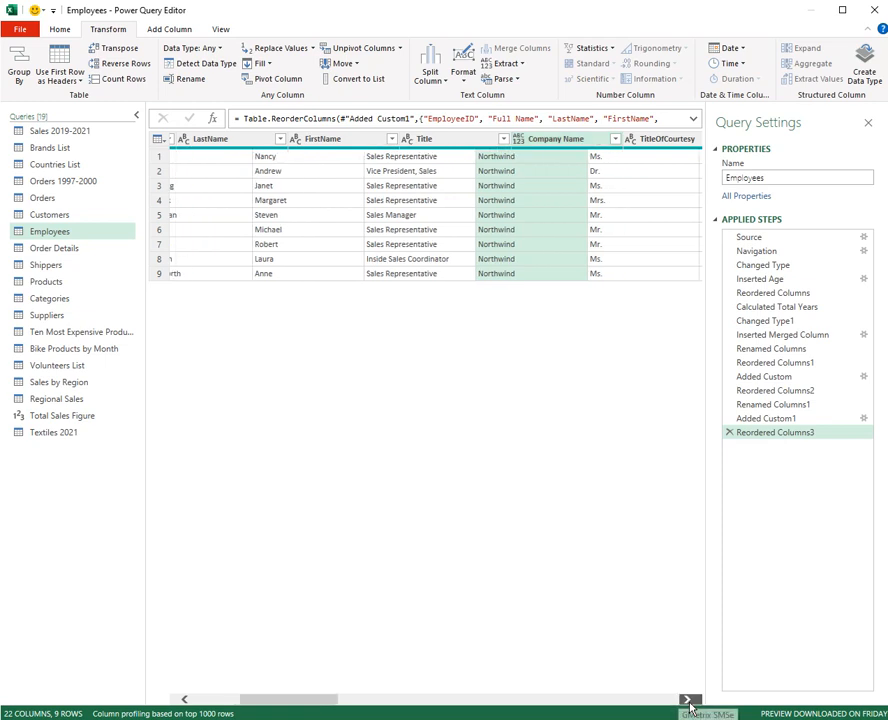
{"action": "left_click", "coordinate": [688, 701]}
{"action": "left_click", "coordinate": [688, 701]}
{"action": "left_click", "coordinate": [688, 701]}
{"action": "left_click", "coordinate": [688, 701]}
{"action": "left_click", "coordinate": [688, 701]}
{"action": "left_click", "coordinate": [688, 701]}
{"action": "left_click", "coordinate": [688, 700]}
{"action": "left_click", "coordinate": [688, 700]}
{"action": "left_click", "coordinate": [688, 700]}
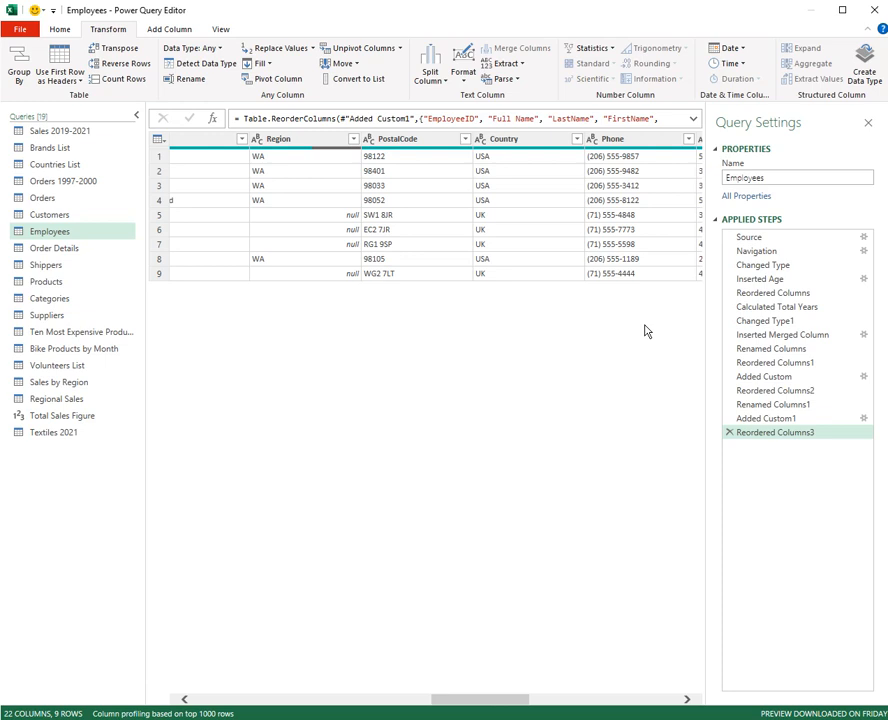
Start a custom column in the Orders 1997-2000 query and name it UNIT PRICE.
{"action": "left_click", "coordinate": [118, 182]}
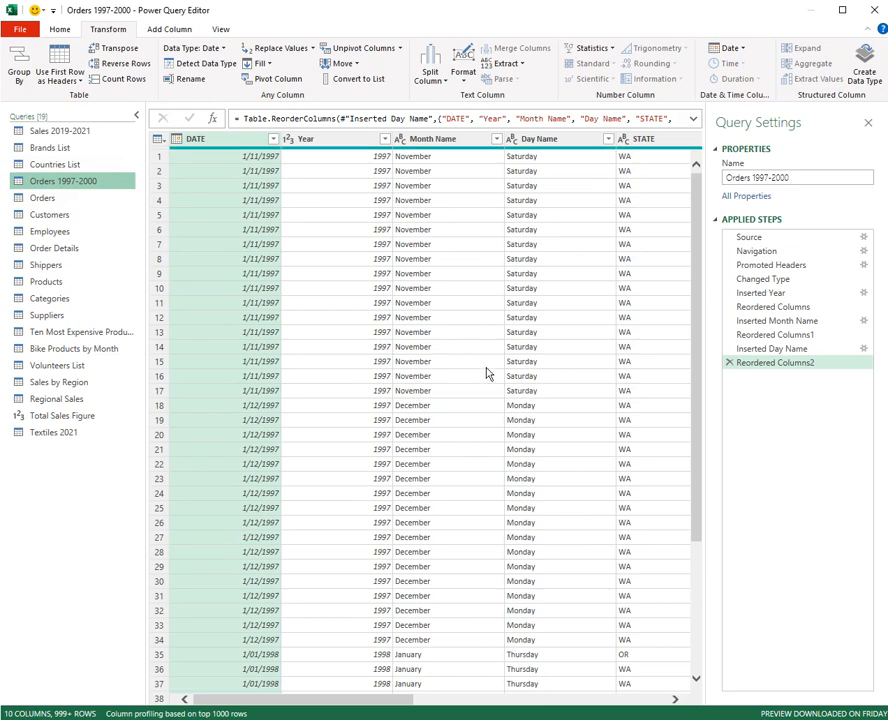
{"action": "left_click_drag", "start_coordinate": [412, 700], "coordinate": [676, 708]}
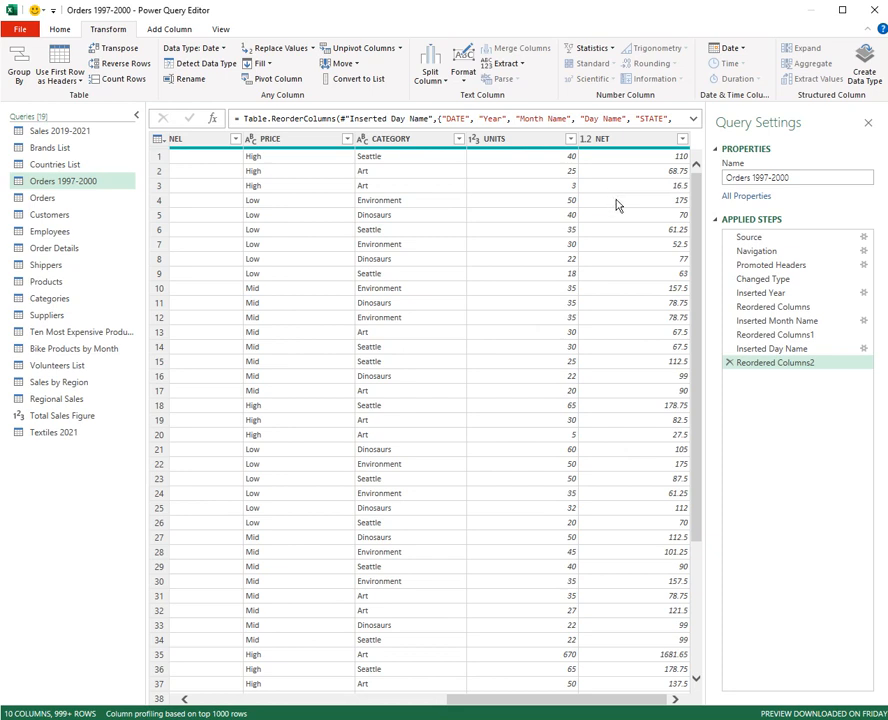
{"action": "left_click", "coordinate": [170, 29]}
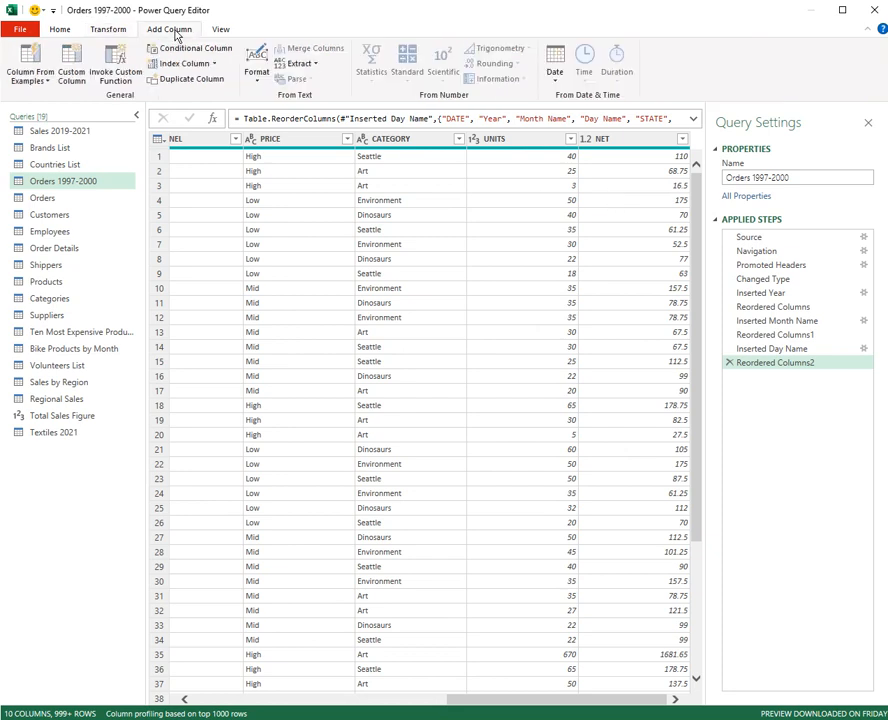
{"action": "left_click", "coordinate": [80, 70]}
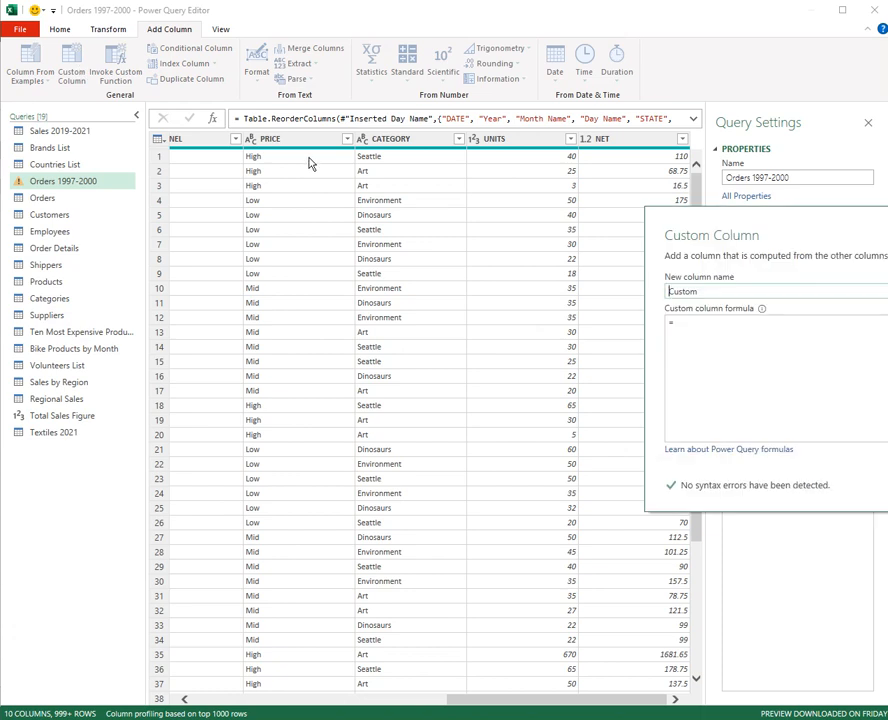
{"action": "type", "text": "UNIT PRICE"}
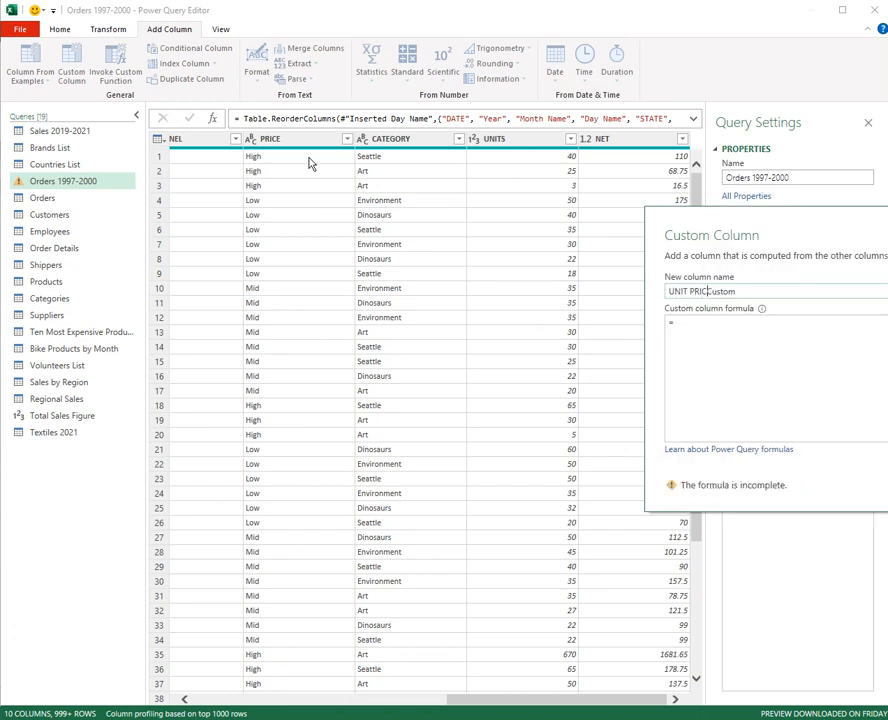
{"action": "key", "text": "Delete"}
{"action": "key", "text": "Delete"}
{"action": "key", "text": "Delete"}
{"action": "left_click_drag", "start_coordinate": [809, 224], "coordinate": [348, 301]}
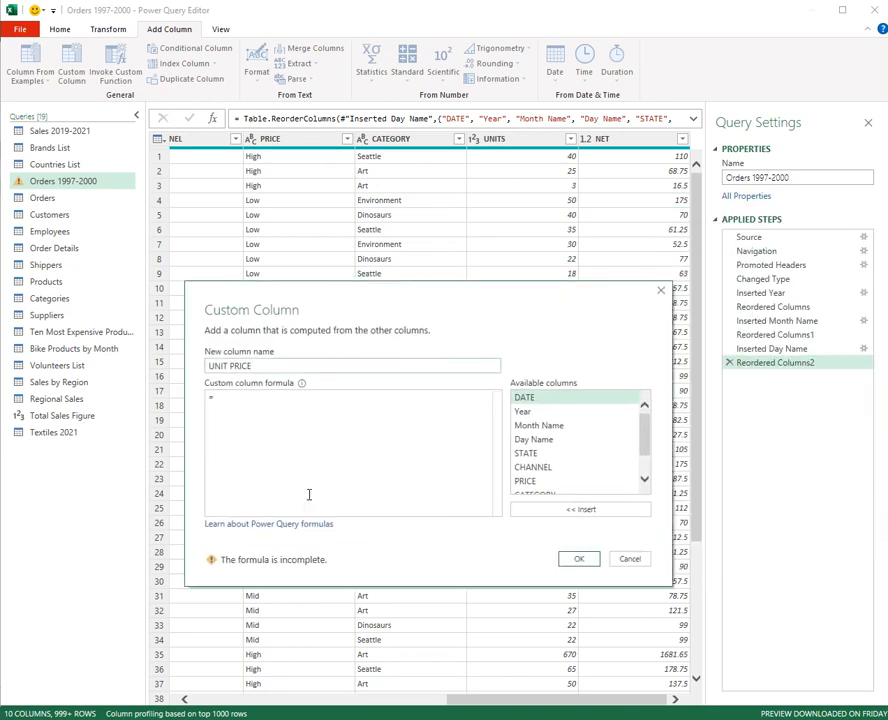
Set the custom column formula to [NET]/[UNITS] and create the UNIT PRICE column.
{"action": "left_click", "coordinate": [242, 403]}
{"action": "type", "text": "["}
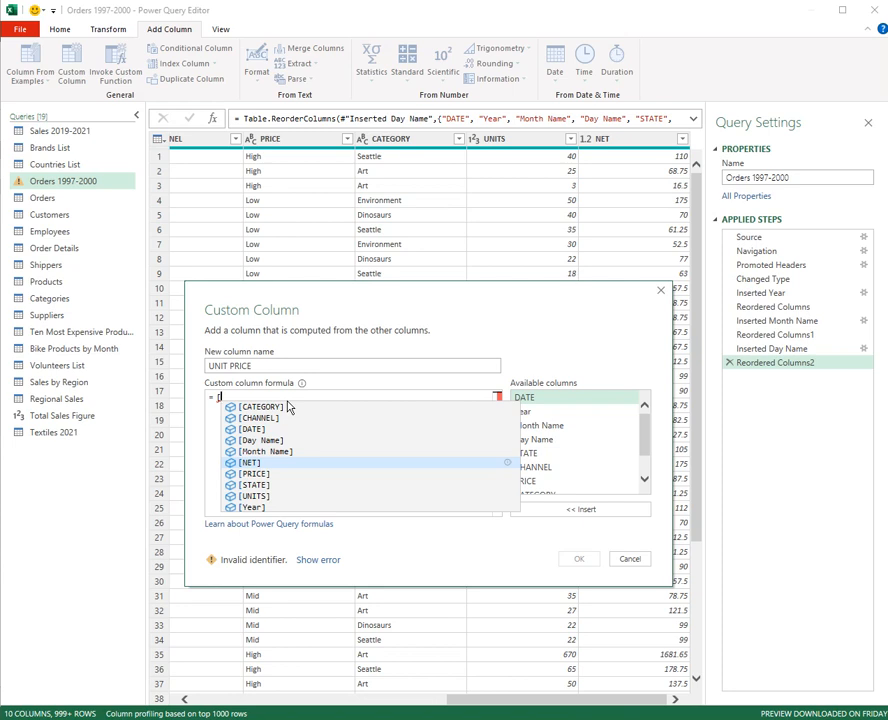
{"action": "left_click", "coordinate": [260, 464]}
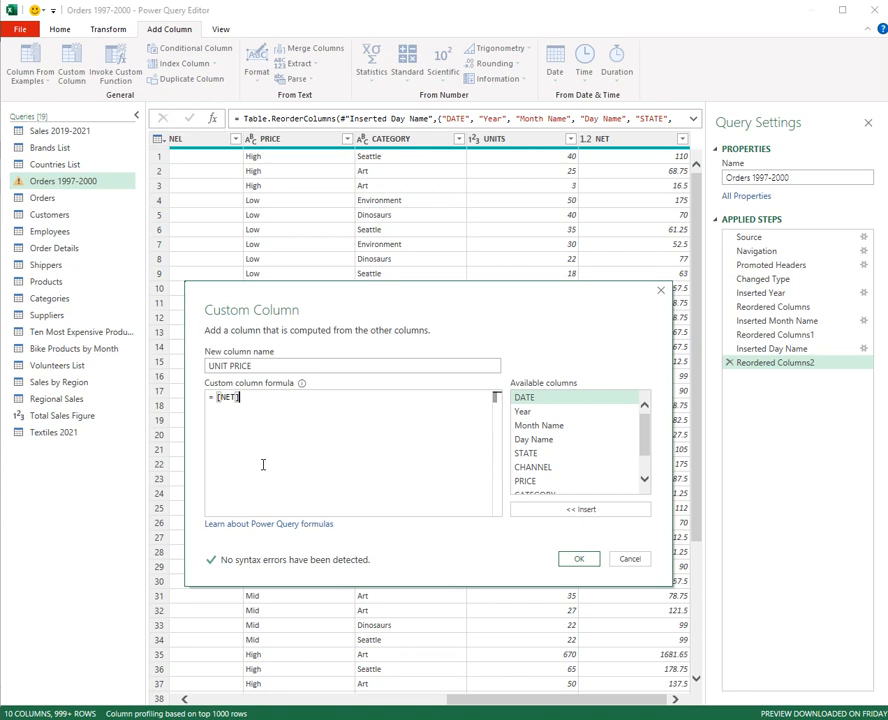
{"action": "type", "text": "/"}
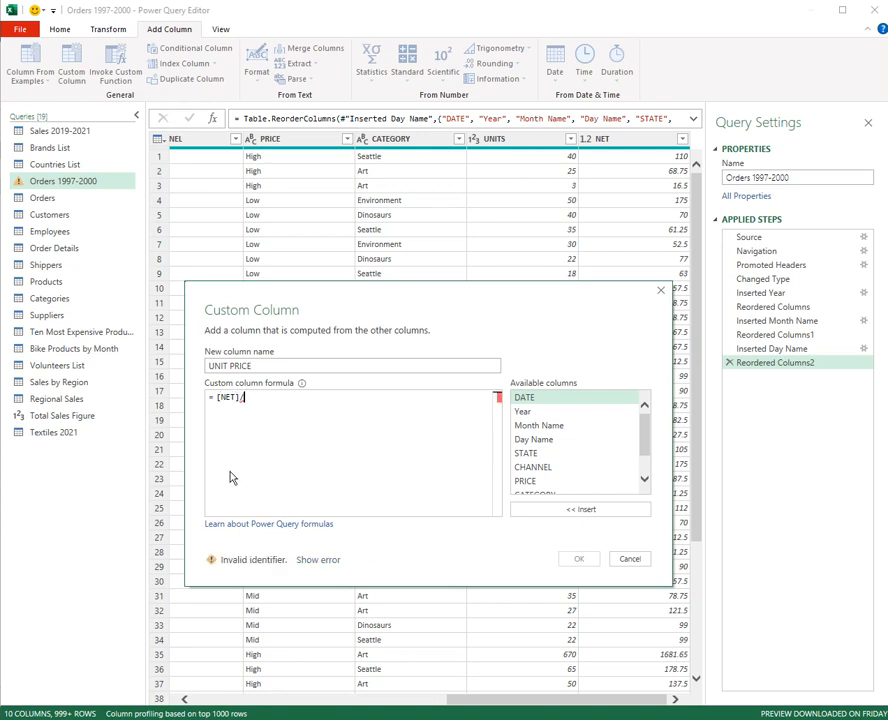
{"action": "type", "text": "["}
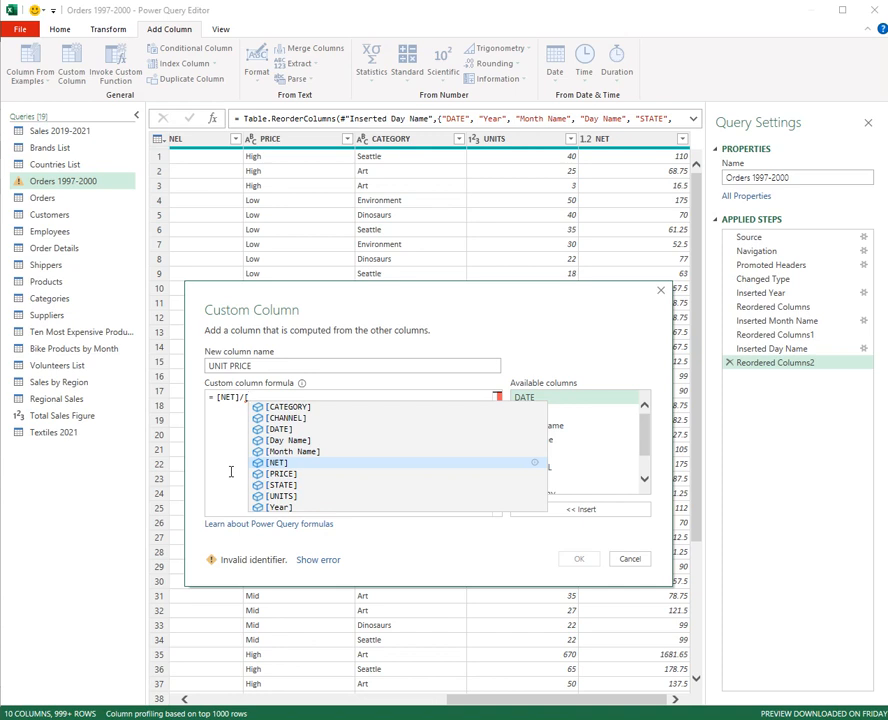
{"action": "key", "text": "Down"}
{"action": "key", "text": "Down"}
{"action": "key", "text": "Down"}
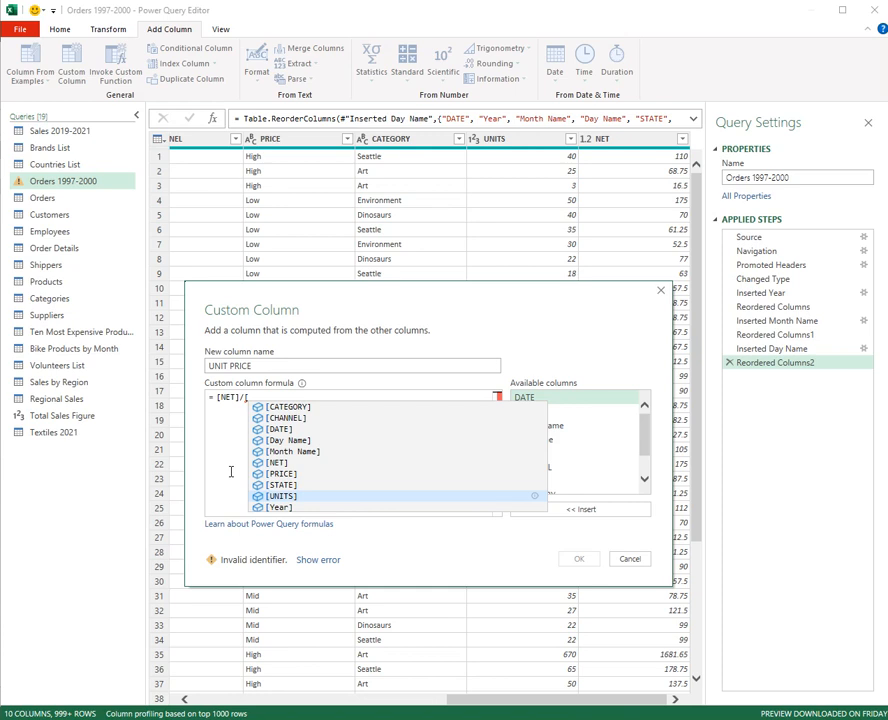
{"action": "key", "text": "Tab"}
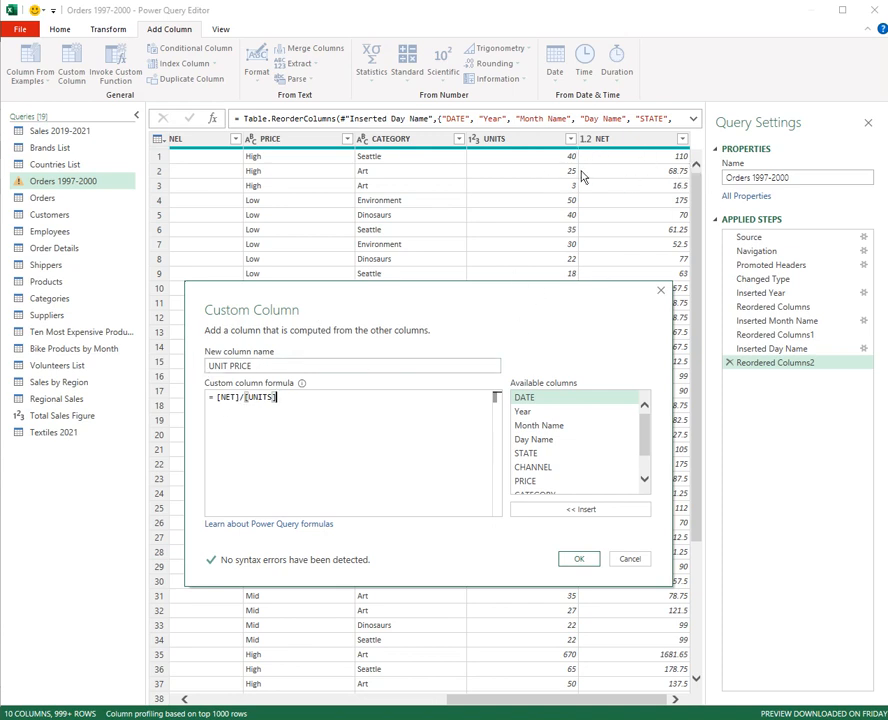
{"action": "left_click", "coordinate": [580, 562]}
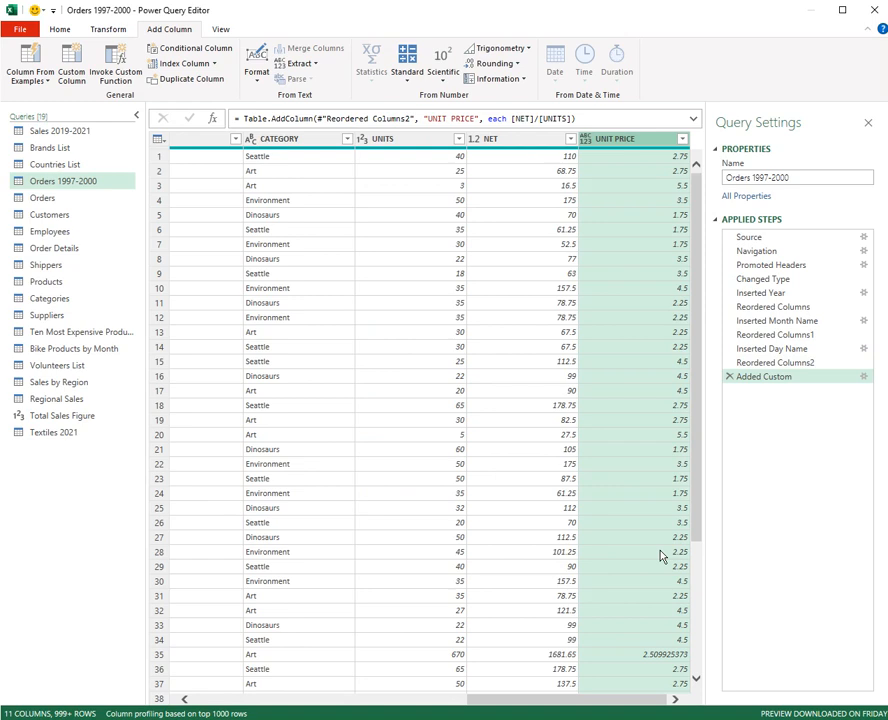
Set the data type of the UNIT PRICE column to Decimal Number.
{"action": "left_click", "coordinate": [586, 141]}
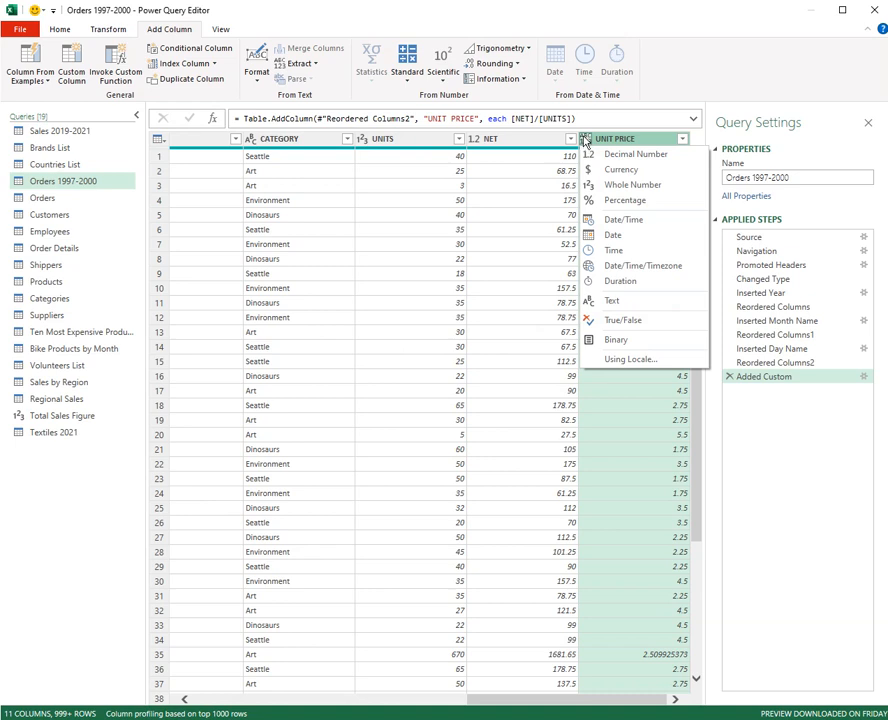
{"action": "left_click", "coordinate": [620, 156]}
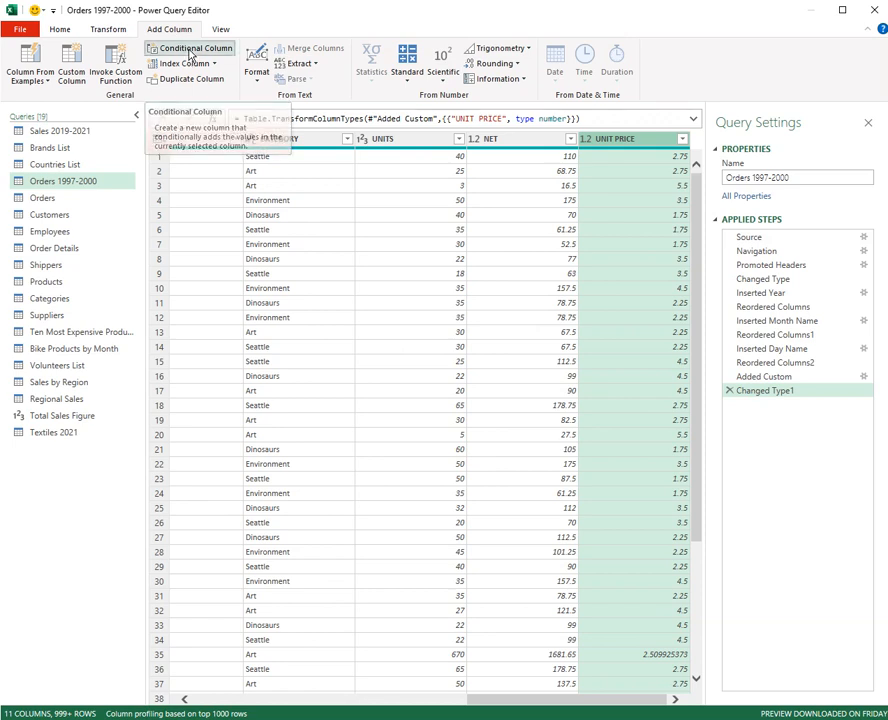
Start a conditional column named Discount with the condition that NET is greater than or equal to 1000.
{"action": "left_click", "coordinate": [219, 50]}
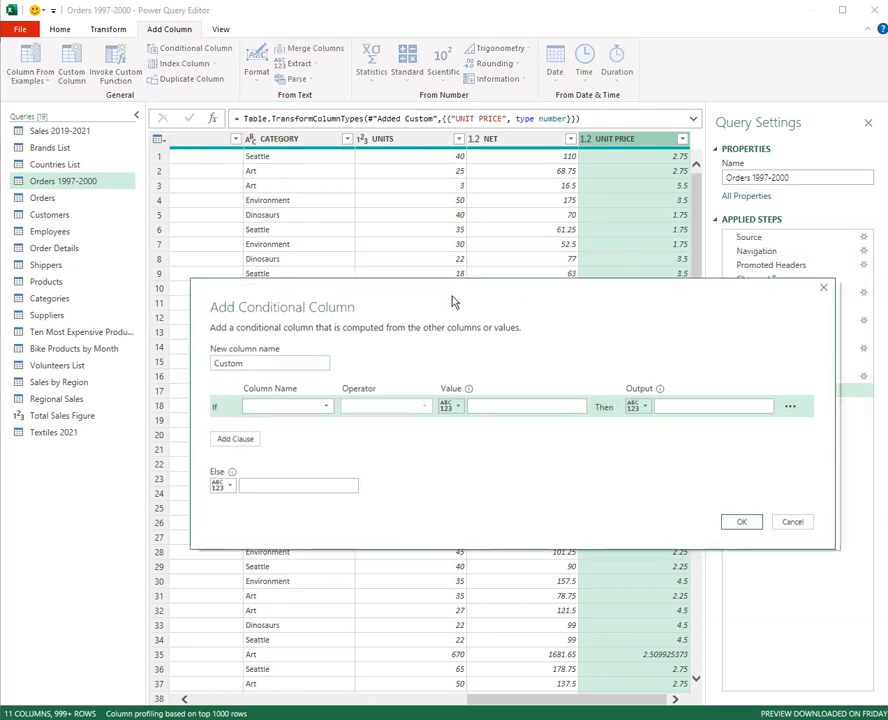
{"action": "left_click_drag", "start_coordinate": [228, 366], "coordinate": [186, 370]}
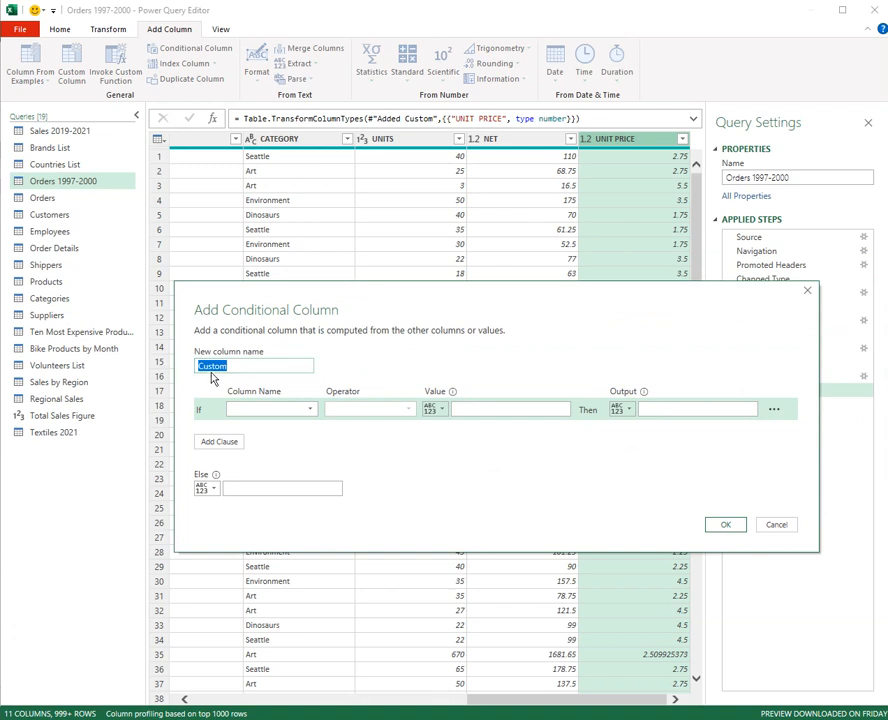
{"action": "type", "text": "Discount"}
{"action": "left_click", "coordinate": [310, 410]}
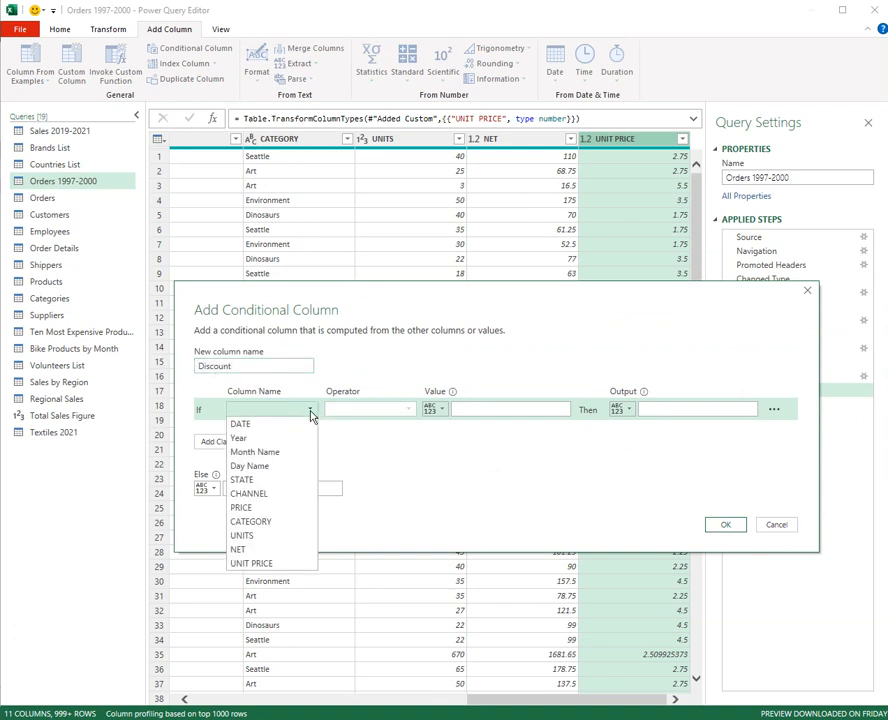
{"action": "left_click", "coordinate": [272, 550]}
{"action": "left_click", "coordinate": [409, 410]}
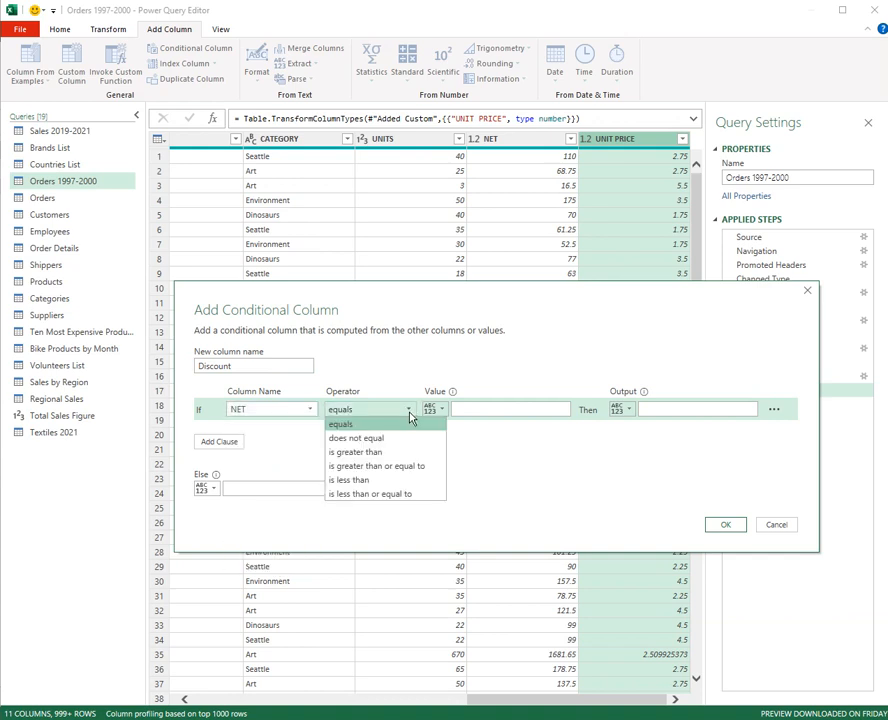
{"action": "left_click", "coordinate": [398, 466]}
{"action": "left_click", "coordinate": [488, 409]}
{"action": "type", "text": "1000"}
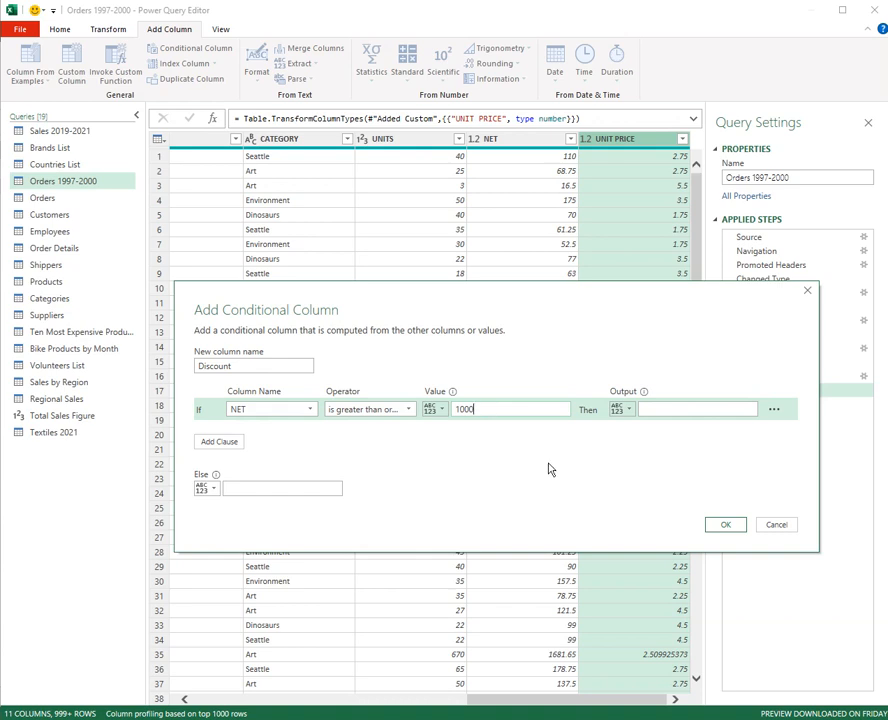
Set the conditional output to 0.1 and the else value to 0, and create the Discount column.
{"action": "left_click", "coordinate": [650, 408]}
{"action": "left_click", "coordinate": [255, 487]}
{"action": "left_click", "coordinate": [721, 525]}
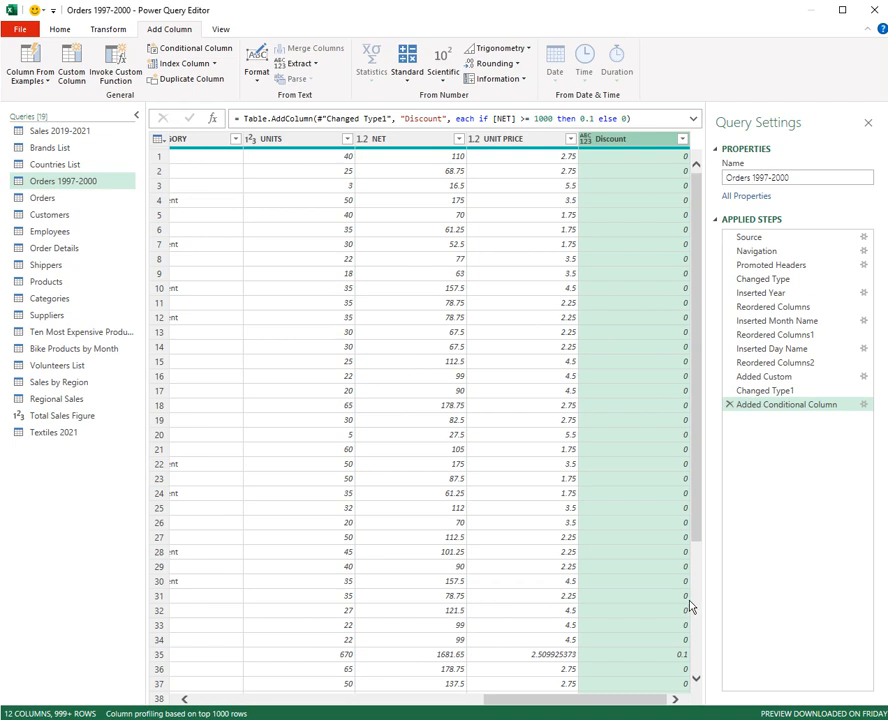
Set the data type of the Discount column to Percentage and inspect the NET value in row 35.
{"action": "left_click", "coordinate": [586, 141]}
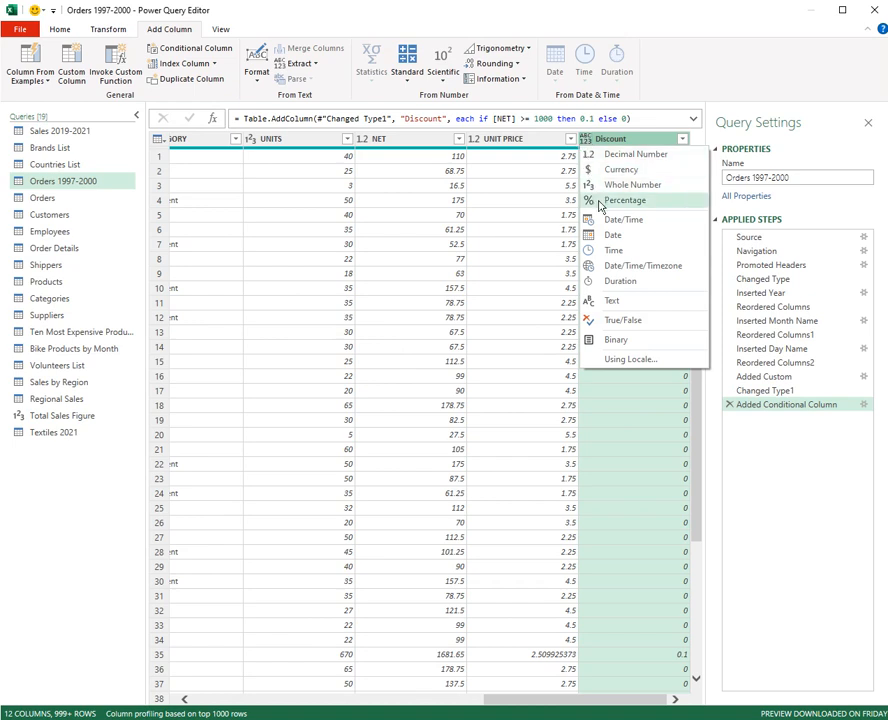
{"action": "left_click", "coordinate": [600, 203]}
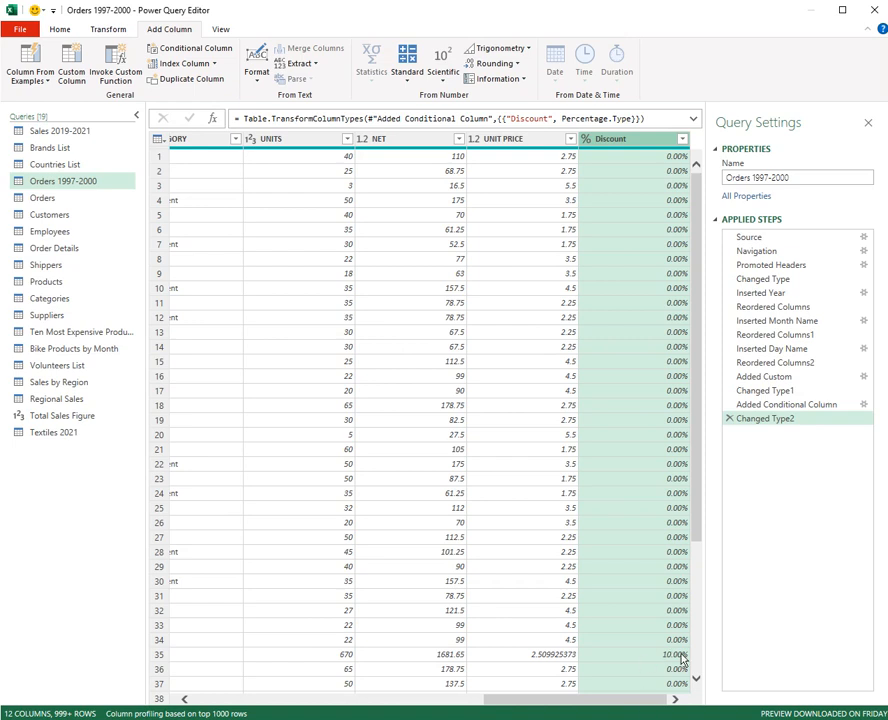
{"action": "left_click", "coordinate": [441, 660]}
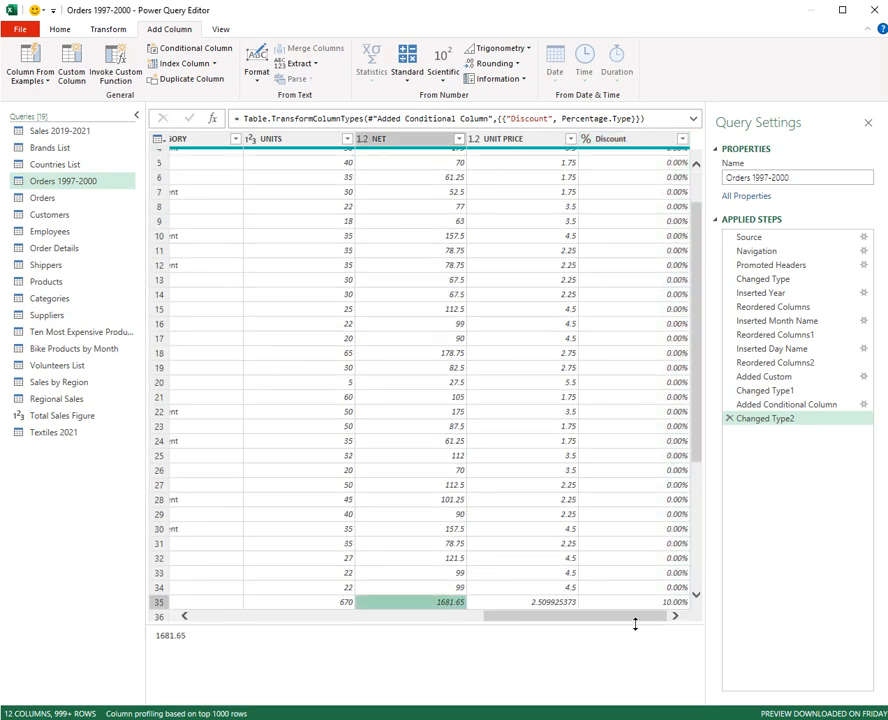
Start another custom column in the Orders 1997-2000 query and name it GROSS.
{"action": "left_click", "coordinate": [640, 140]}
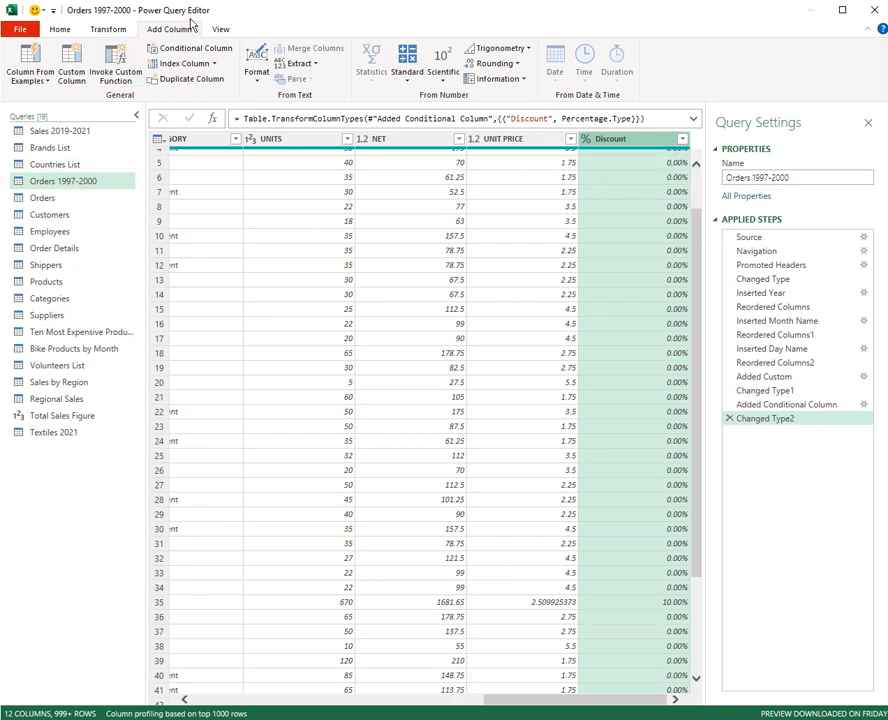
{"action": "left_click", "coordinate": [73, 68]}
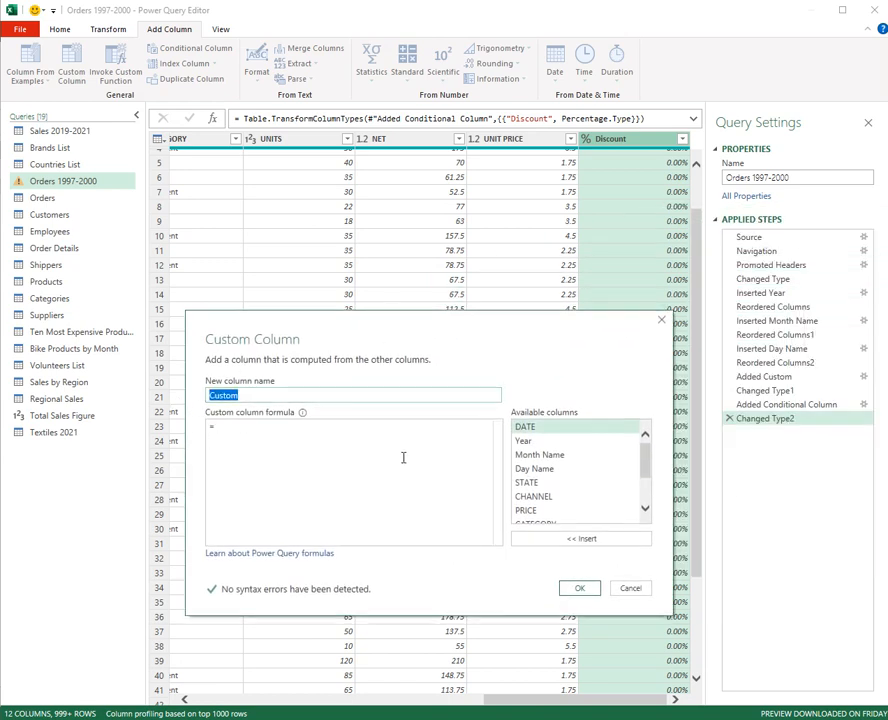
{"action": "type", "text": "GROSS"}
Set the custom column formula to [NET]*(1+[Discount]) and create the GROSS column.
{"action": "left_click", "coordinate": [255, 432]}
{"action": "type", "text": "["}
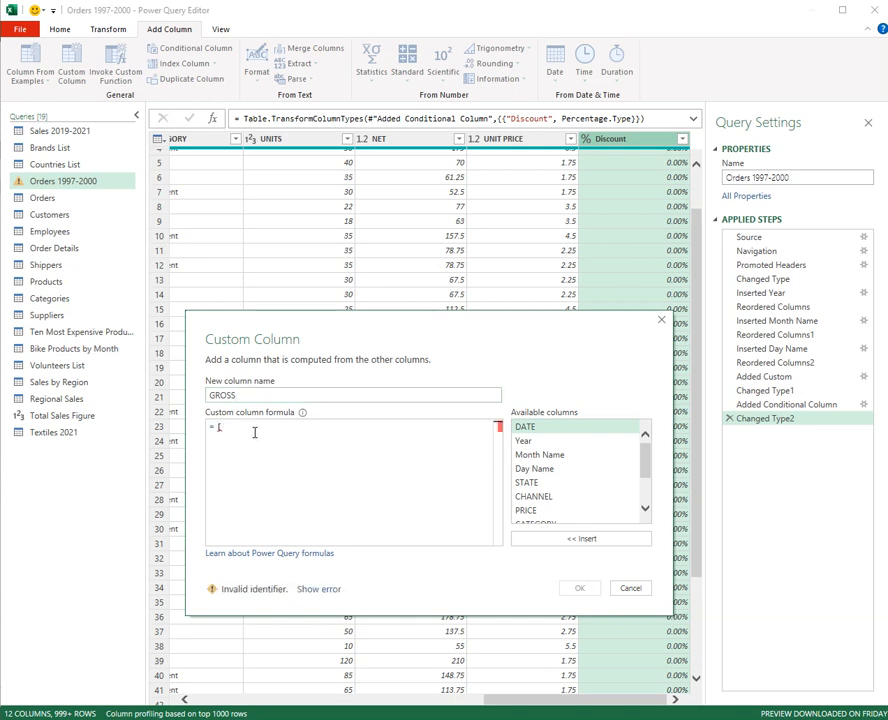
{"action": "type", "text": "NET]"}
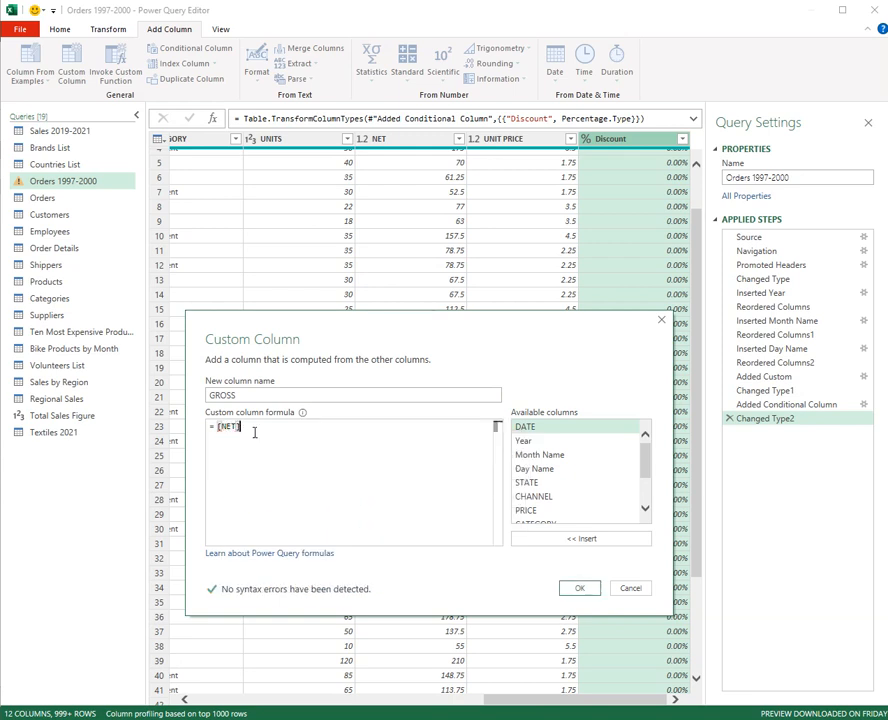
{"action": "type", "text": "*"}
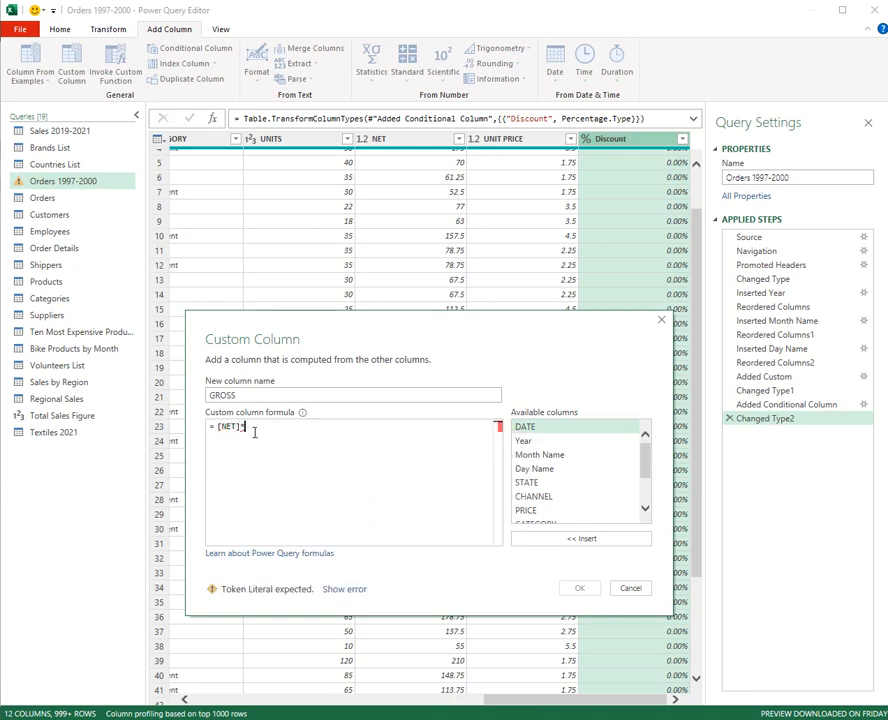
{"action": "type", "text": "("}
{"action": "type", "text": "1-"}
{"action": "key", "text": "BackSpace"}
{"action": "type", "text": "+[Di"}
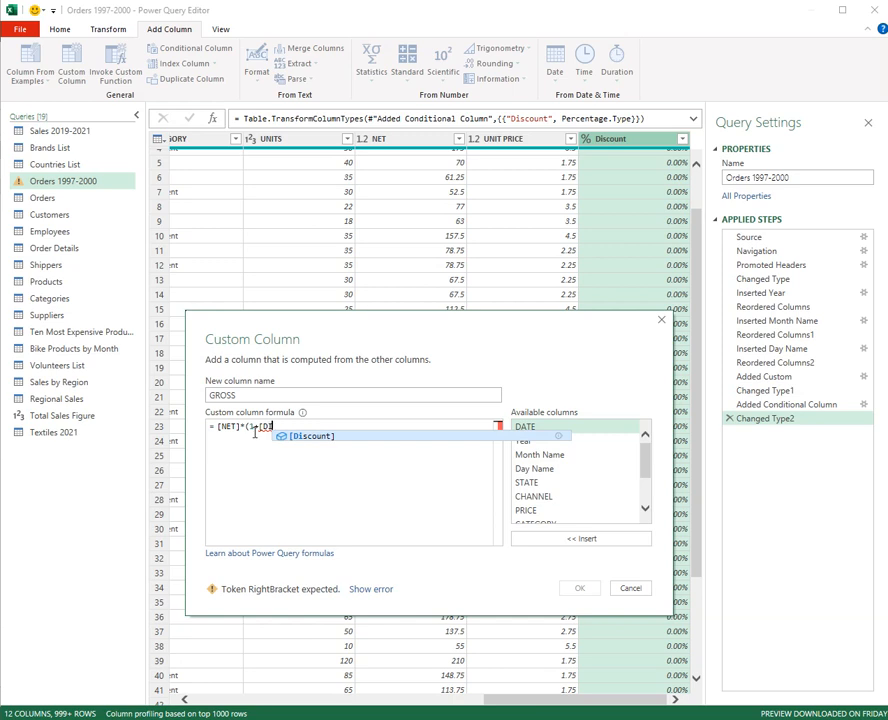
{"action": "key", "text": "Tab"}
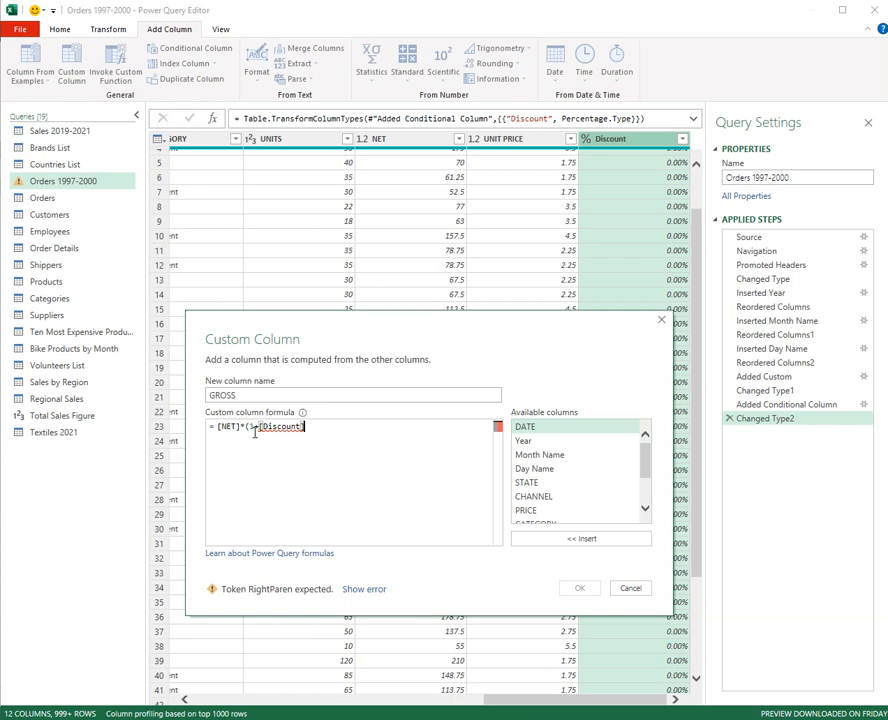
{"action": "type", "text": ")"}
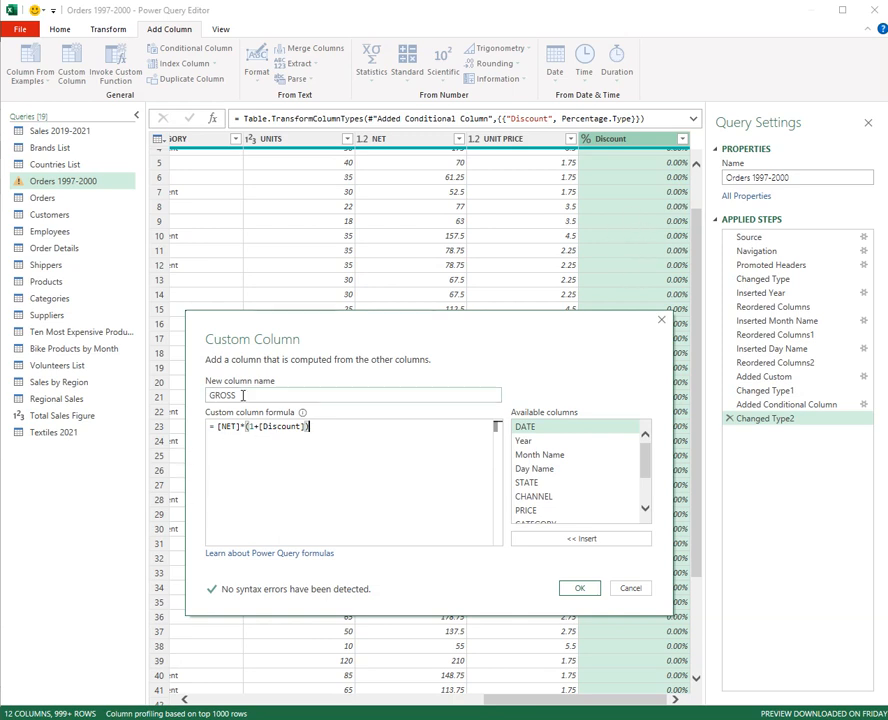
{"action": "left_click", "coordinate": [586, 593]}
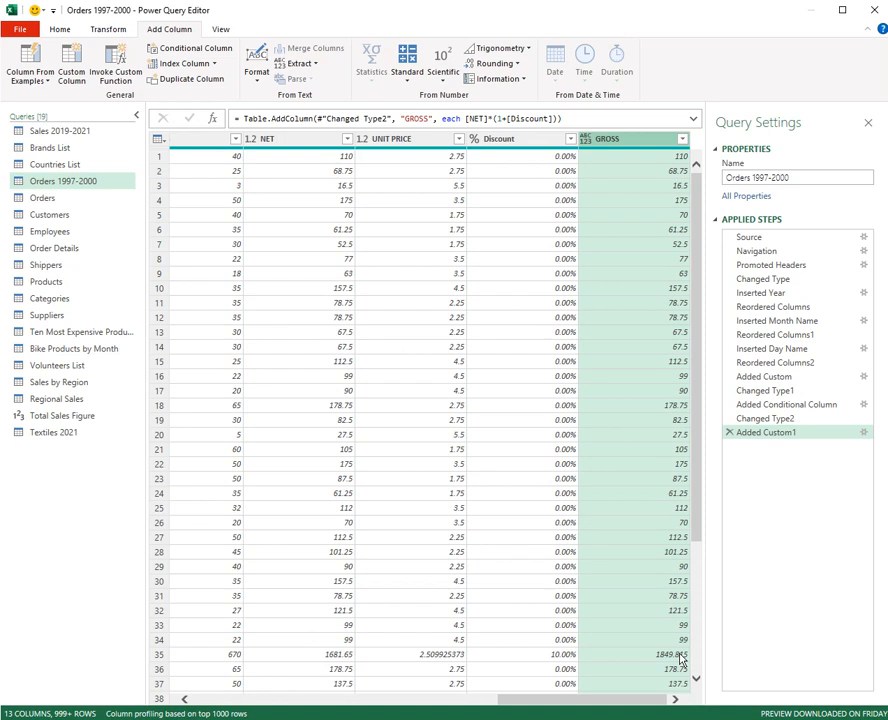
Set the data type of the GROSS column to Decimal Number.
{"action": "left_click", "coordinate": [590, 140]}
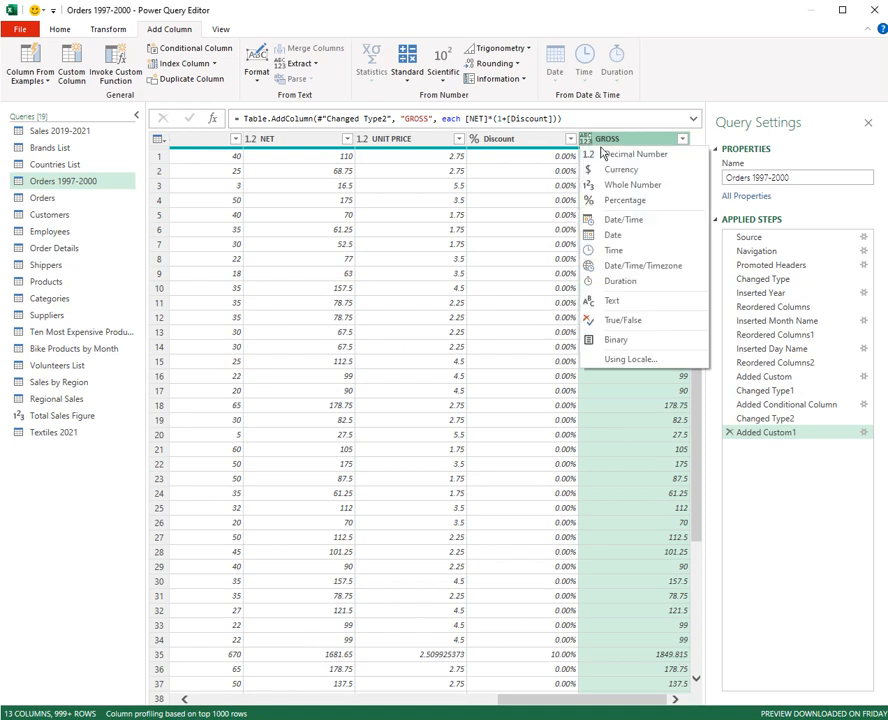
{"action": "left_click", "coordinate": [616, 158]}
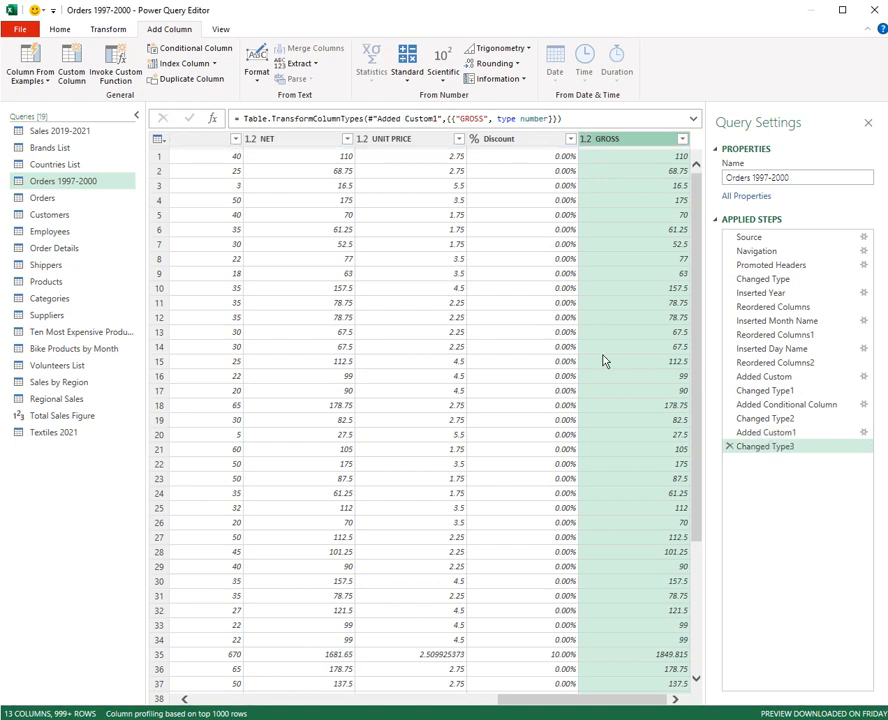